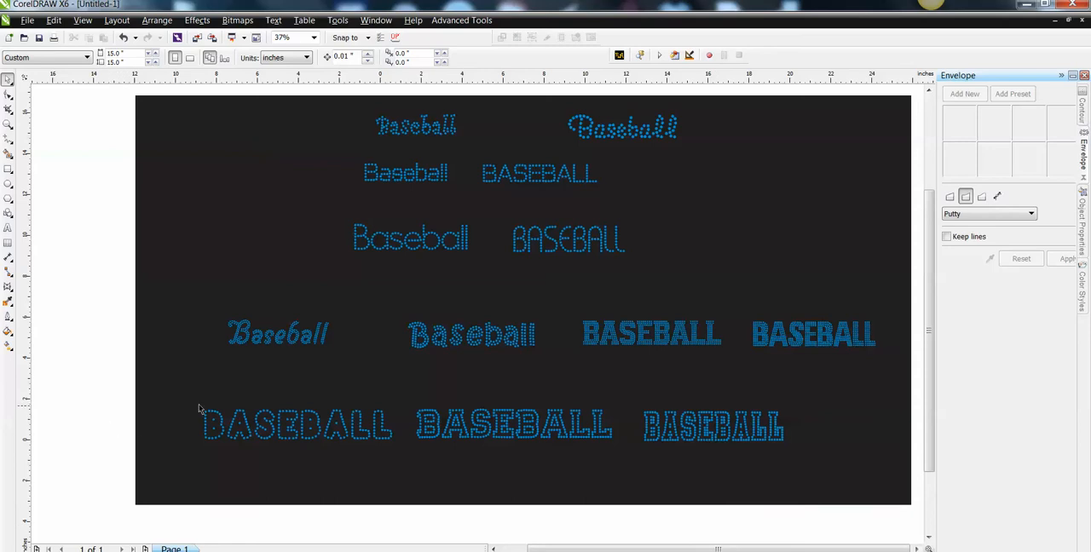
Select the outline, double-line and small Baseball samples one by one to examine which font each one uses.
left_click(241, 420)
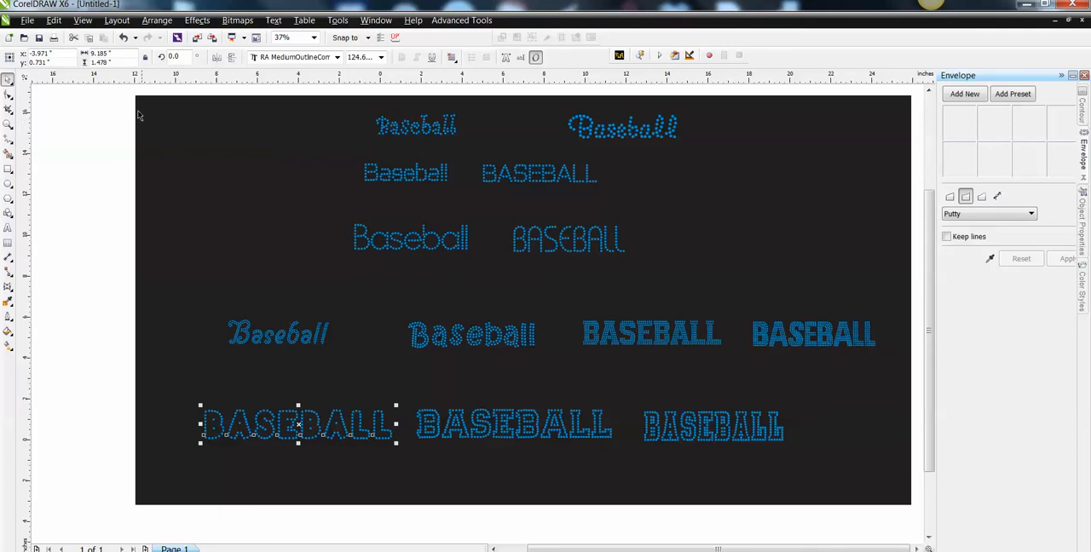
left_click(513, 349)
left_click(314, 346)
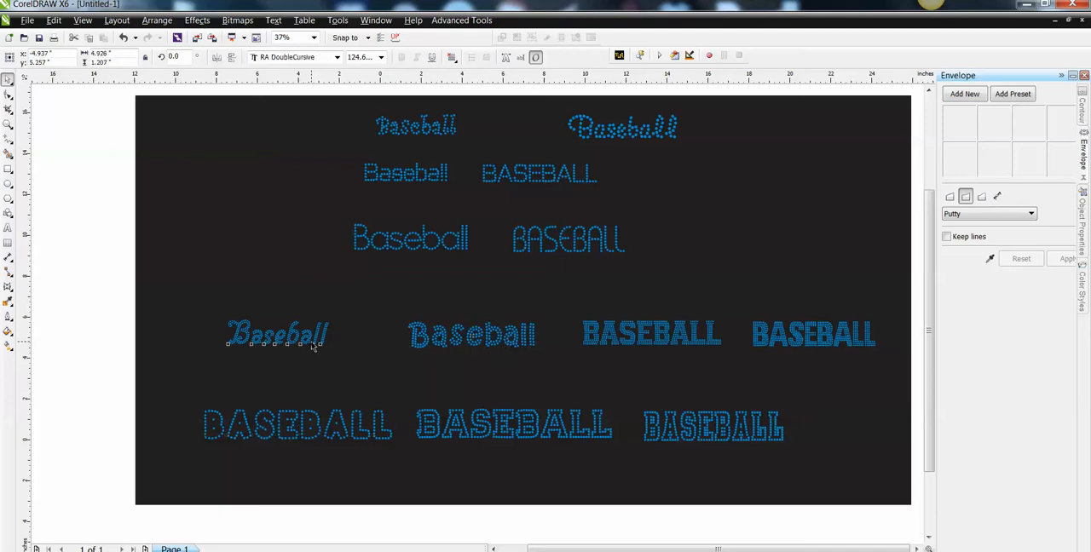
left_click(649, 338)
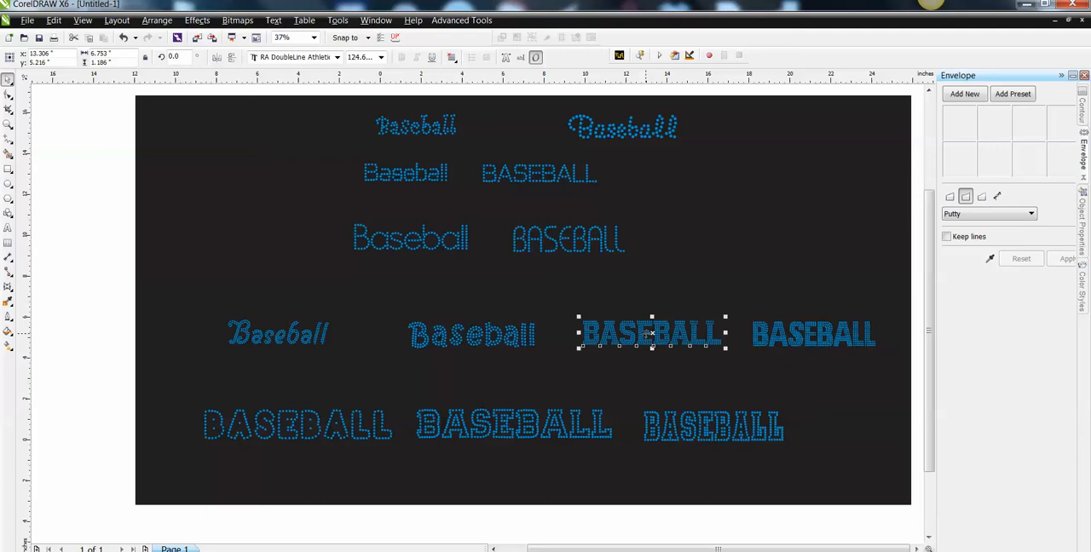
left_click(397, 239)
left_click(539, 243)
left_click(538, 175)
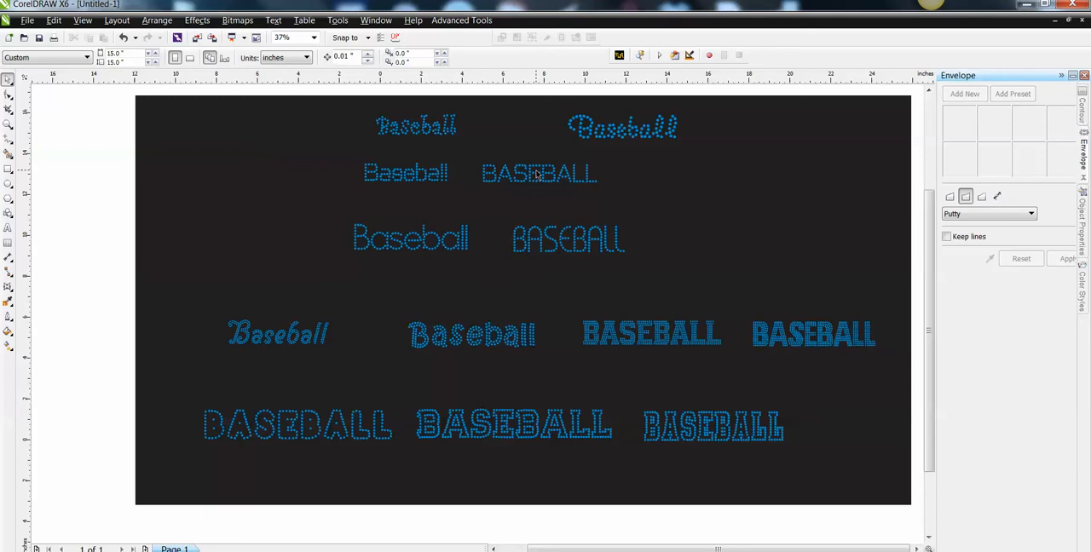
left_click(537, 171)
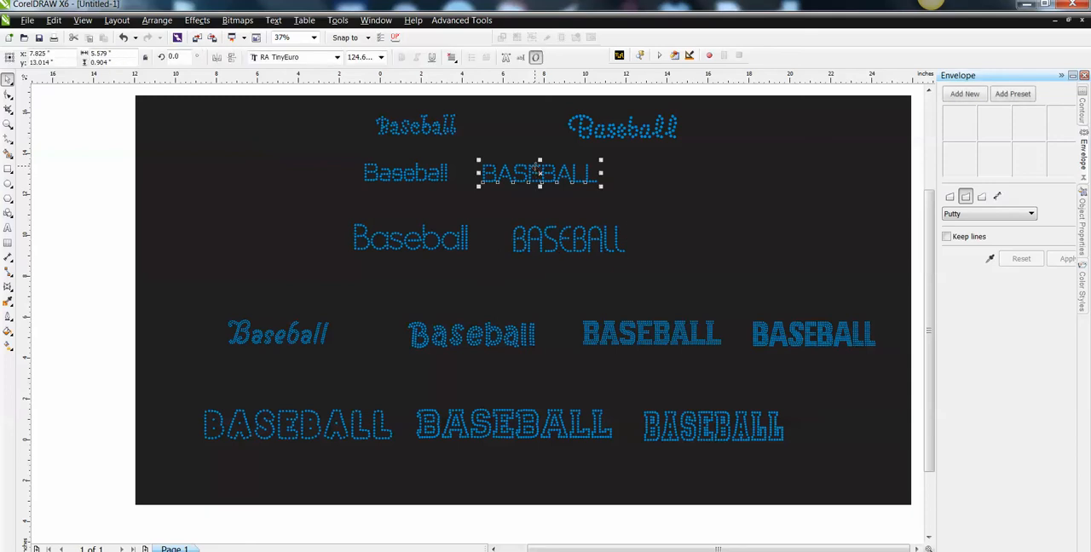
left_click(403, 174)
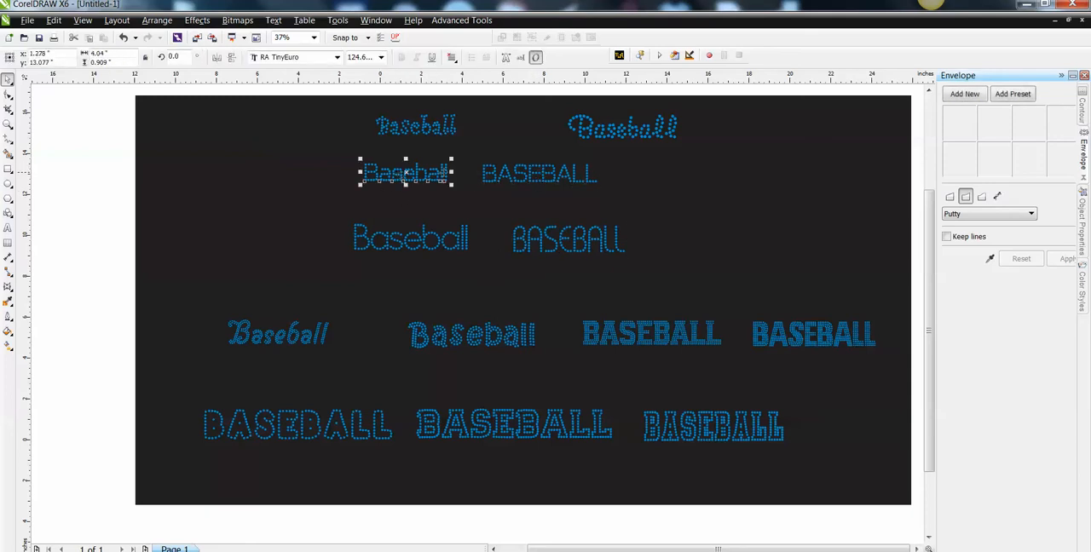
Shift the uppercase RA TinyEuro sample about 1 inch right and slightly down, and lower the mixed-case one to its level.
left_click(535, 174)
left_click_drag(535, 173, 558, 179)
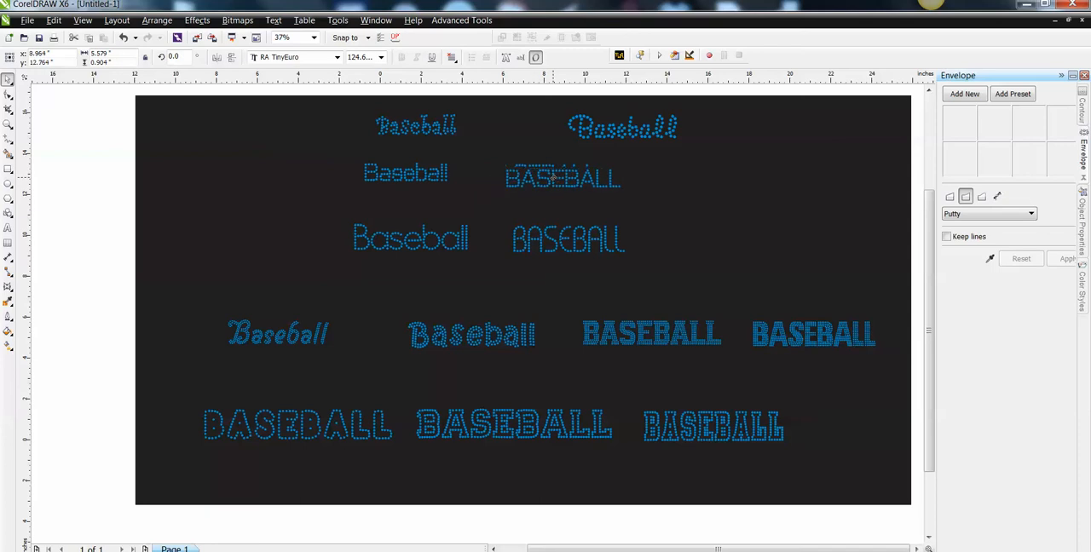
left_click(407, 174)
left_click_drag(406, 175, 402, 180)
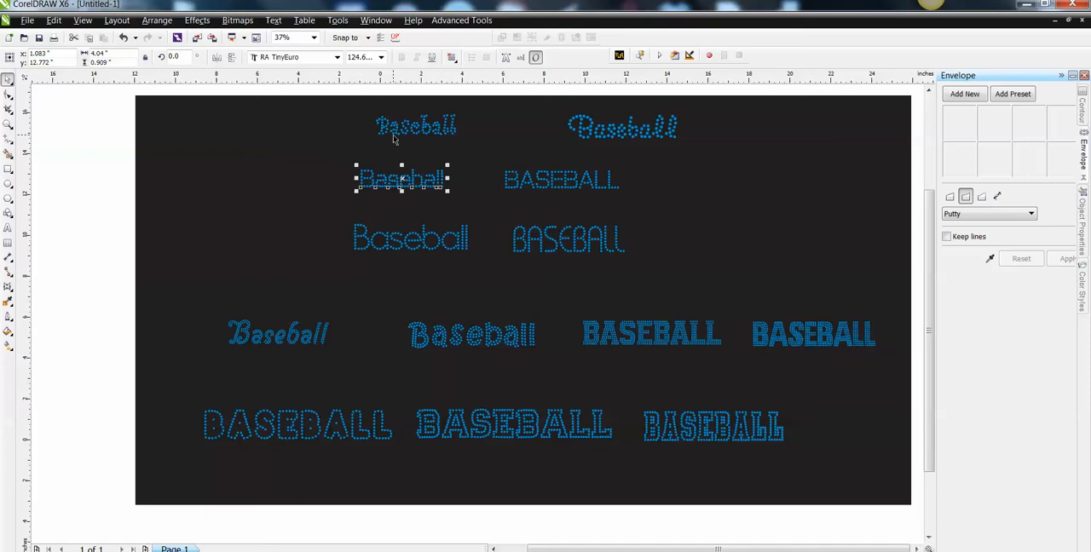
Move the RA TinyCurlyfont sample about 4.75 inches to the left, and check the font of the neighbouring cursive sample.
left_click(403, 134)
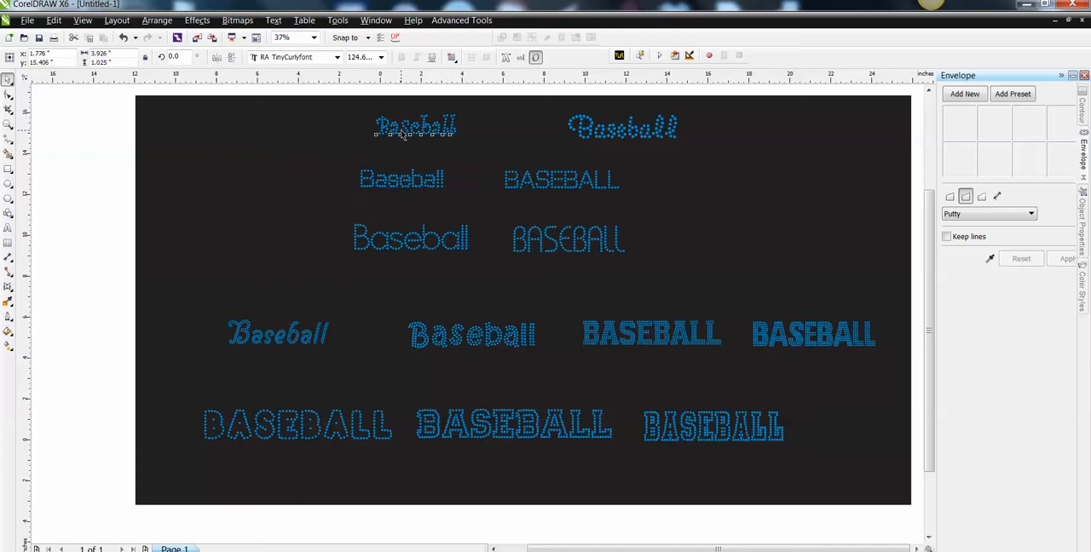
left_click_drag(400, 135, 304, 135)
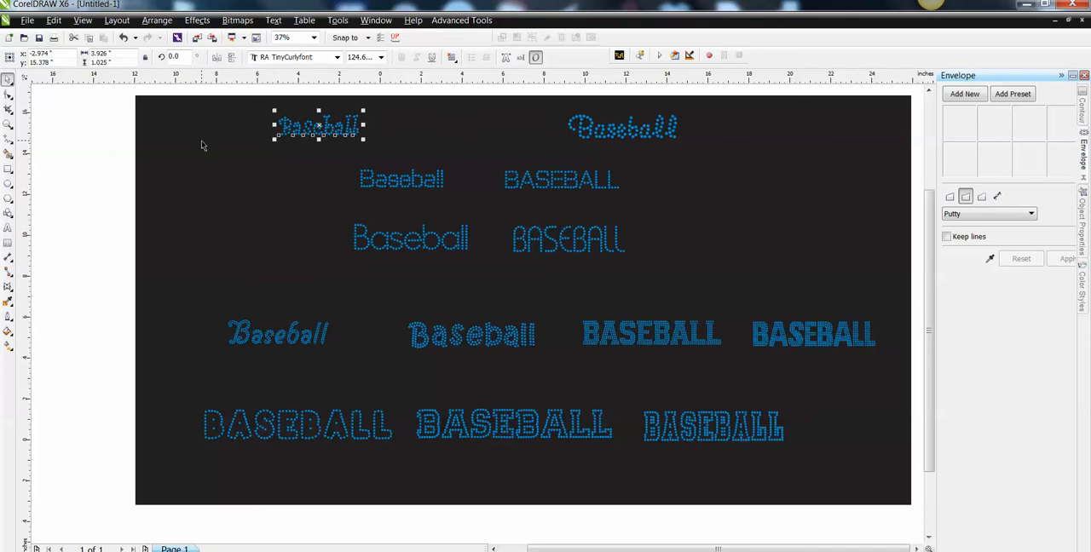
left_click(389, 142)
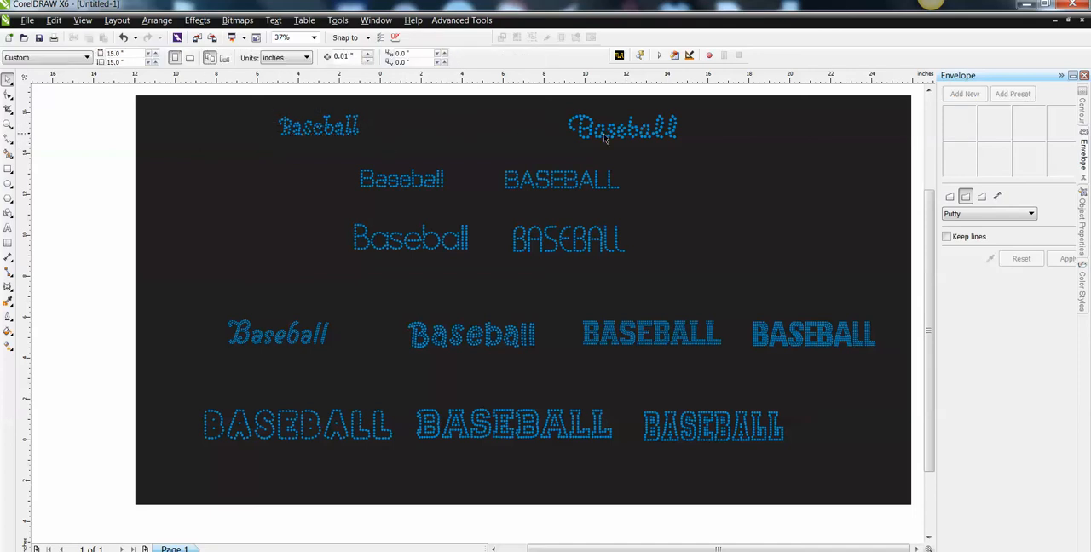
left_click(610, 138)
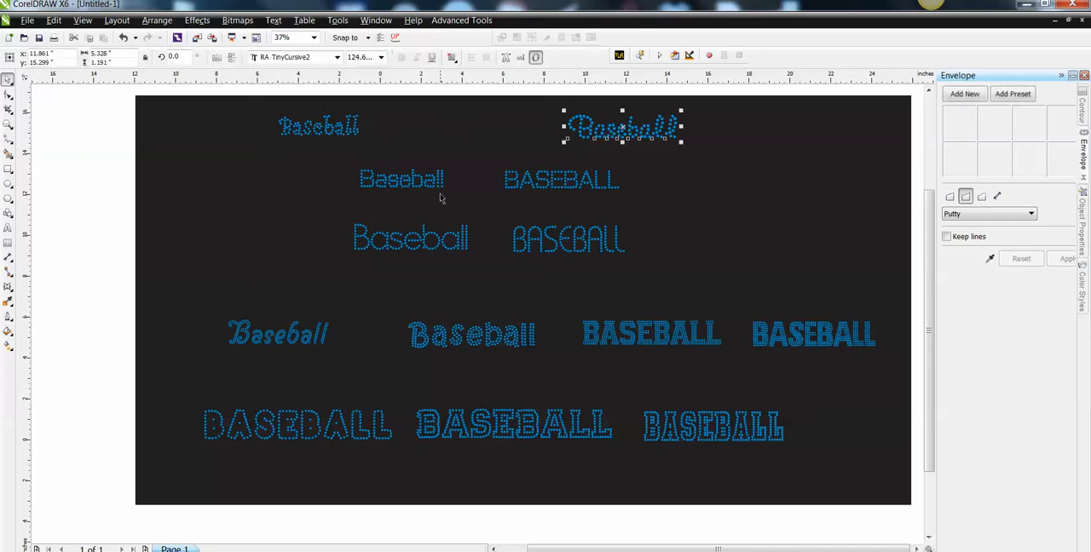
Try appending "VBaseball" to the mixed-case RA TinyEuro sample, and delete the appended letters again.
left_click(392, 179)
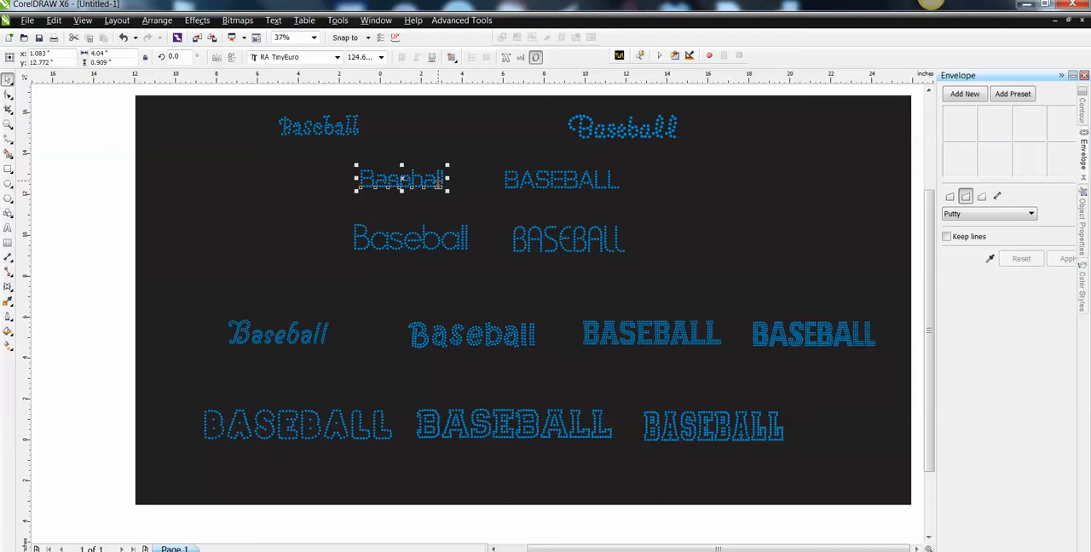
double_click(442, 179)
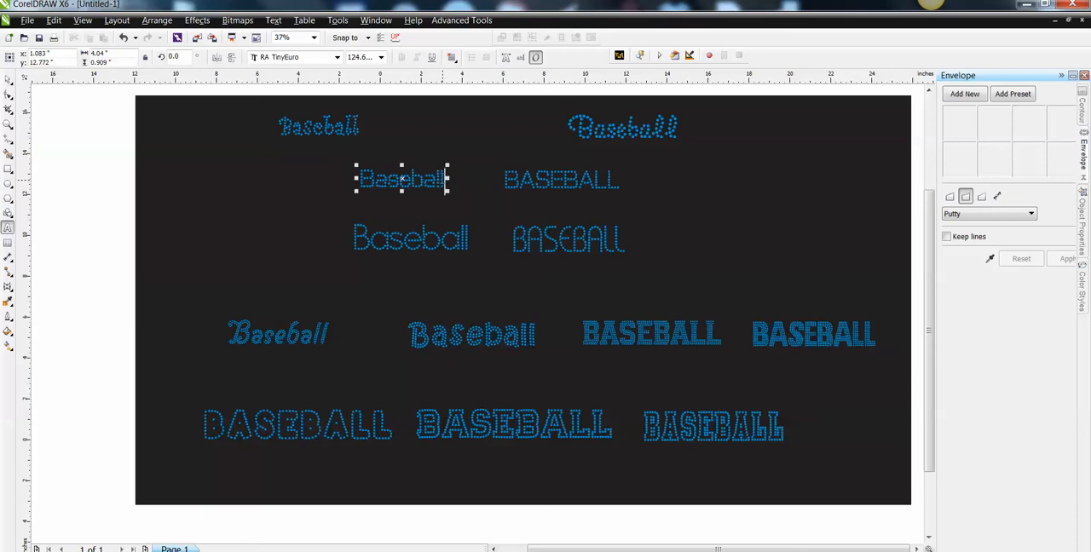
type("V")
type("Bas")
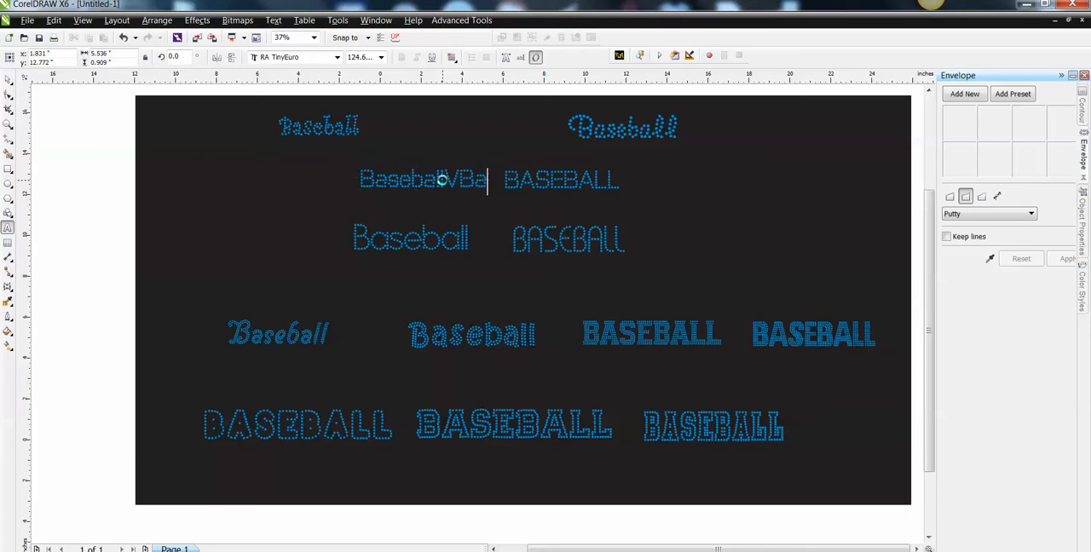
type("eball")
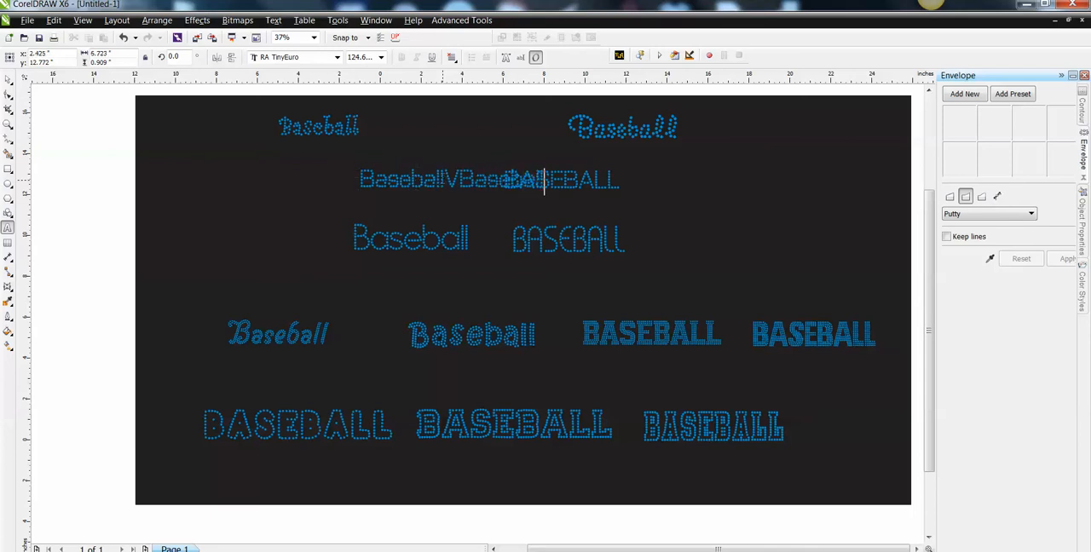
key("BackSpace")
key("BackSpace")
key("BackSpace")
key("BackSpace")
key("BackSpace")
key("BackSpace")
key("BackSpace")
key("BackSpace")
key("BackSpace")
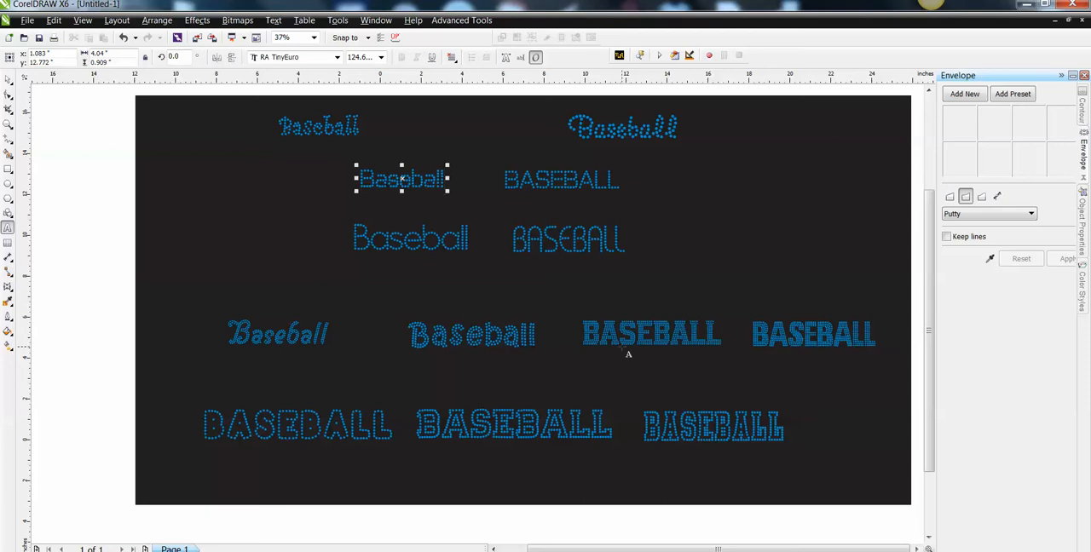
Check the fonts of the two dense uppercase BASEBALL samples in the middle row, and clear the selection.
left_click(585, 331)
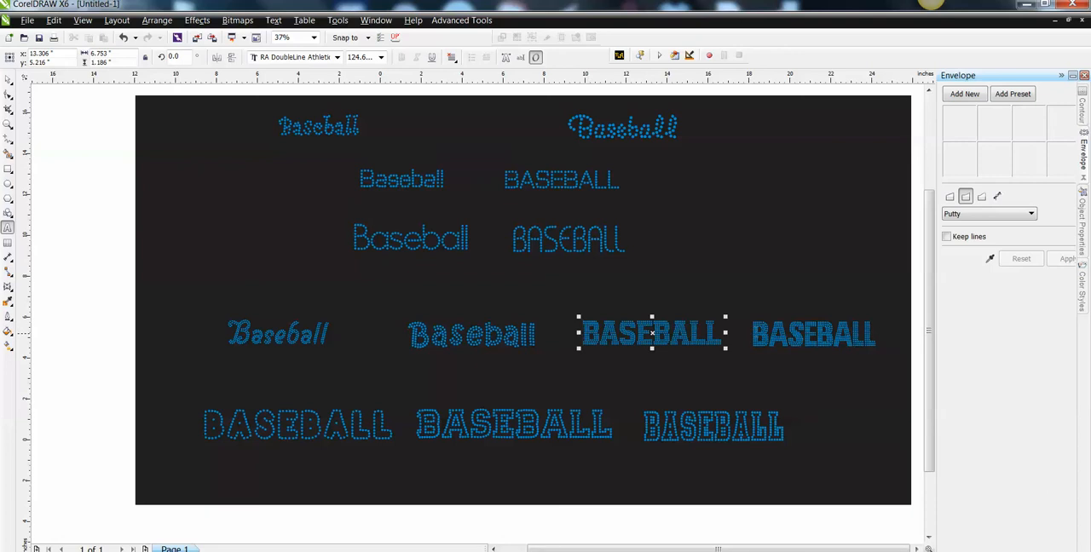
left_click_drag(755, 334, 888, 333)
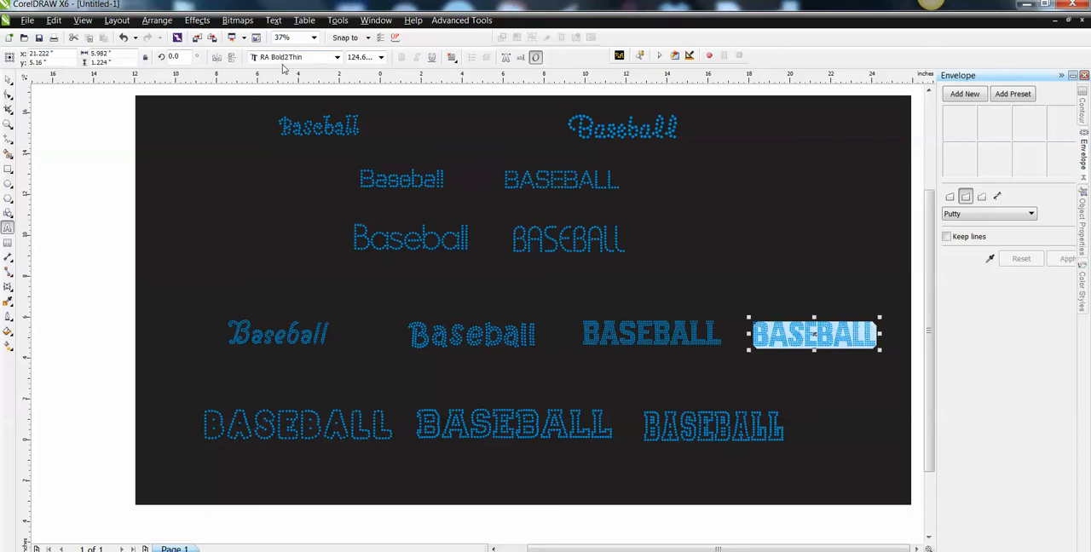
left_click(7, 79)
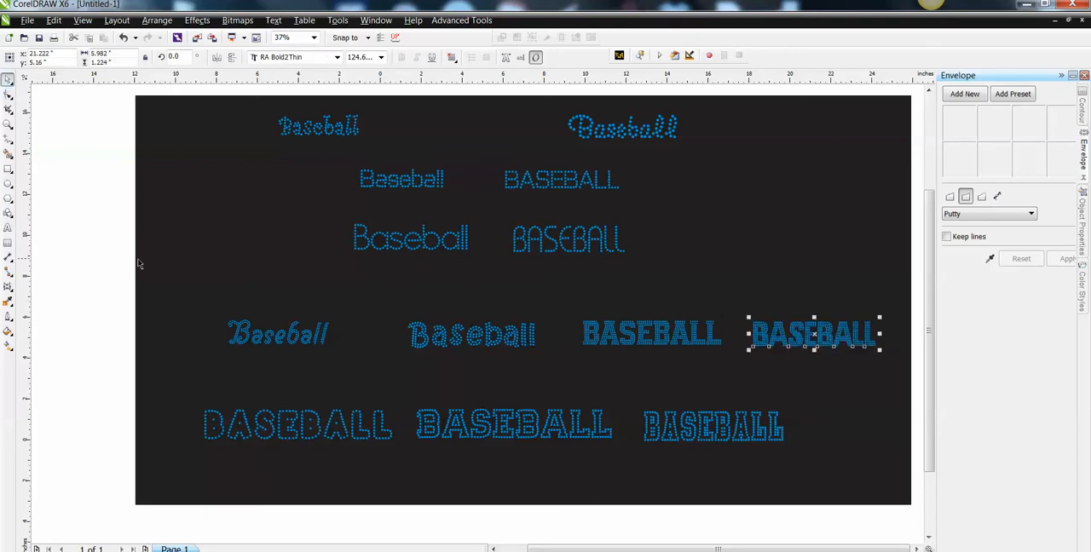
left_click(75, 161)
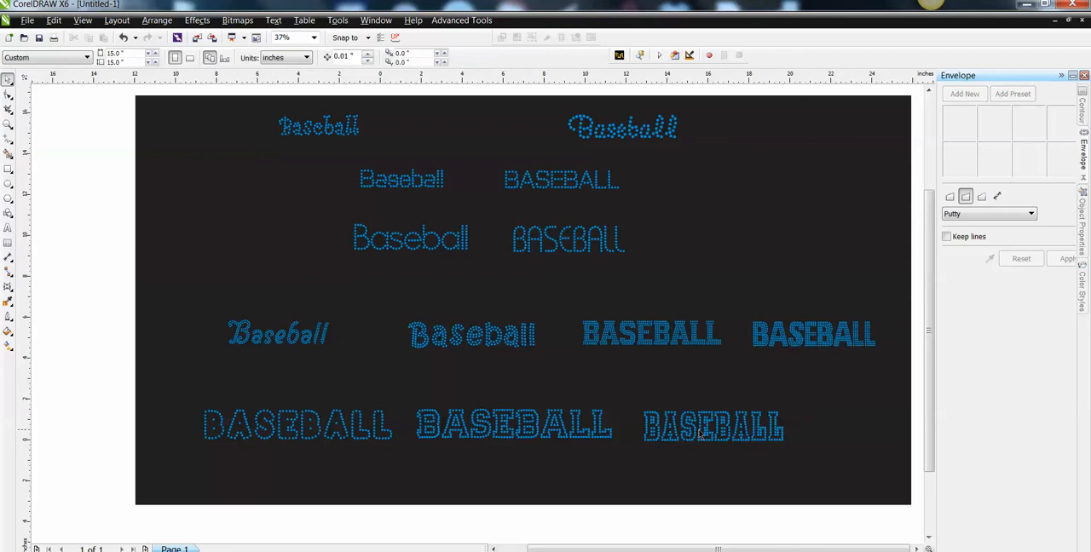
Move the RA MediumOutlineCom BASEBALL sample slightly up and left, duplicate it, and place the copy about 2 inches below.
left_click(284, 418)
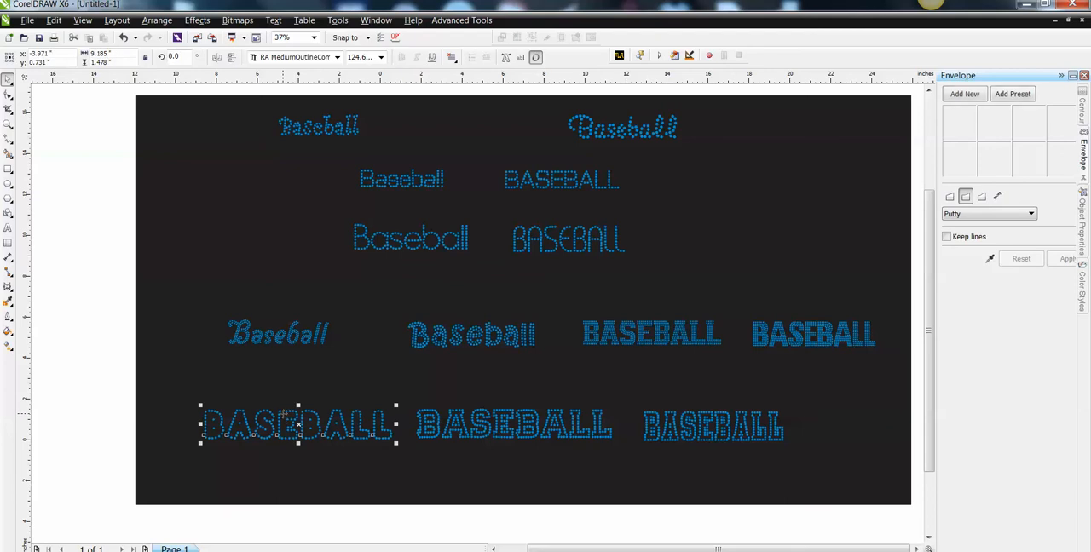
left_click_drag(296, 423, 279, 408)
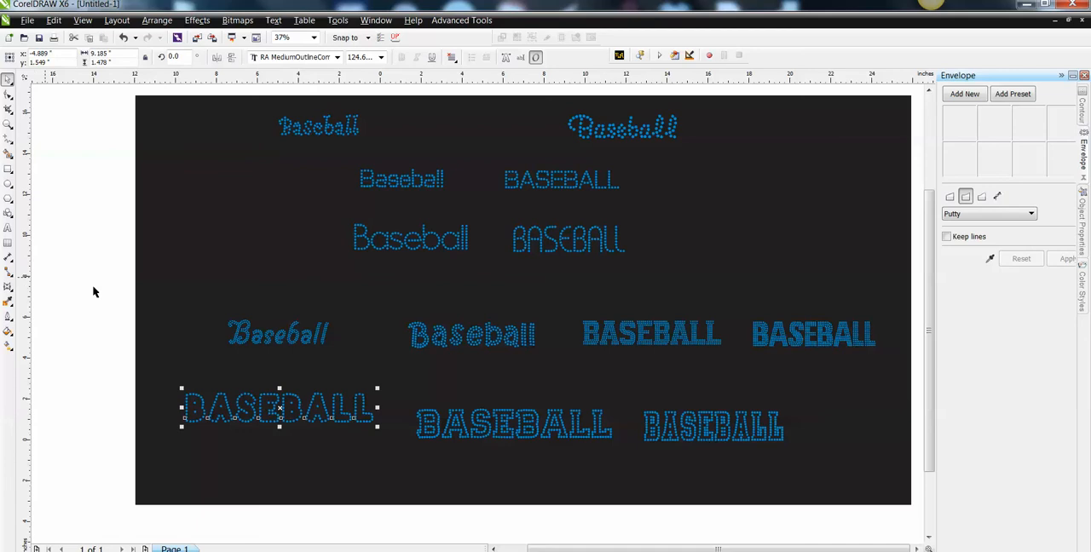
left_click(53, 20)
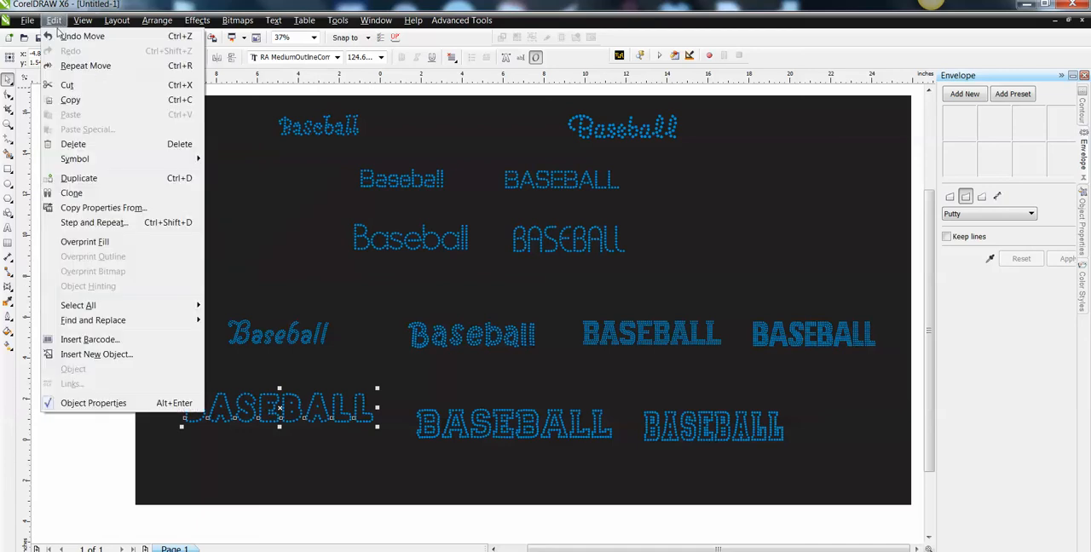
left_click(77, 178)
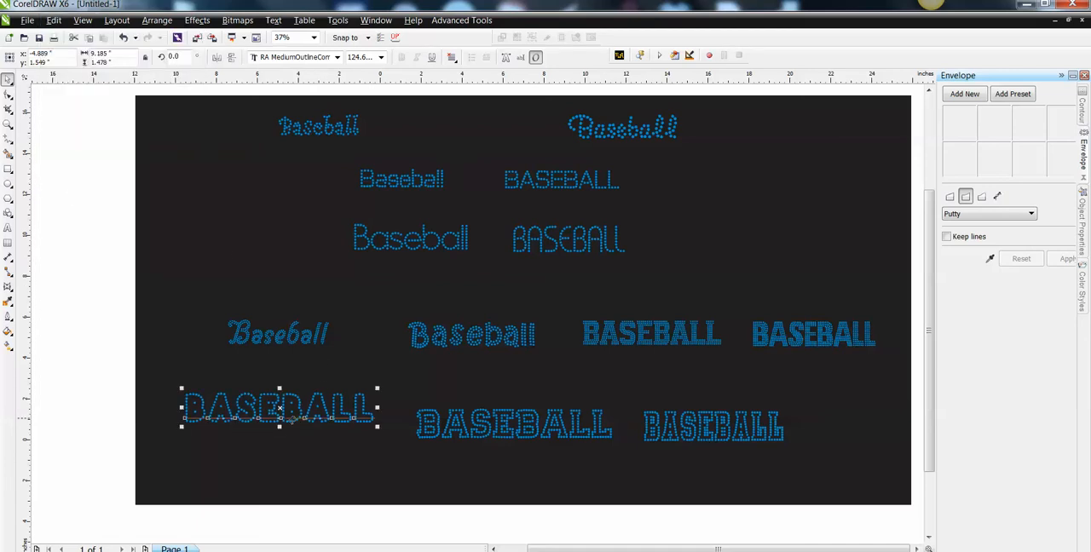
left_click_drag(279, 409, 279, 452)
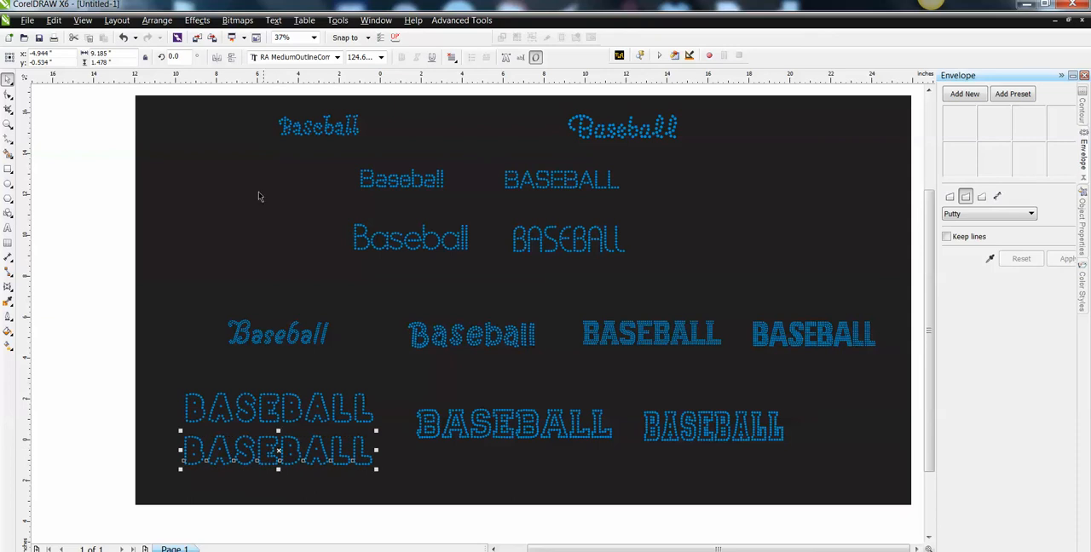
Change the case of the outline BASEBALL copy to lowercase, and nudge it slightly right and down under the original.
left_click(273, 19)
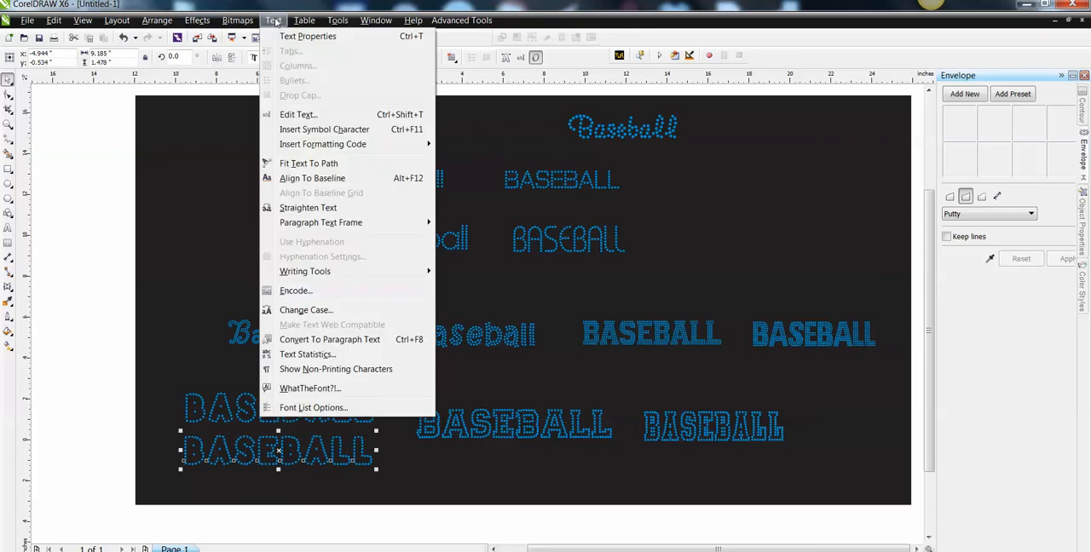
left_click(302, 312)
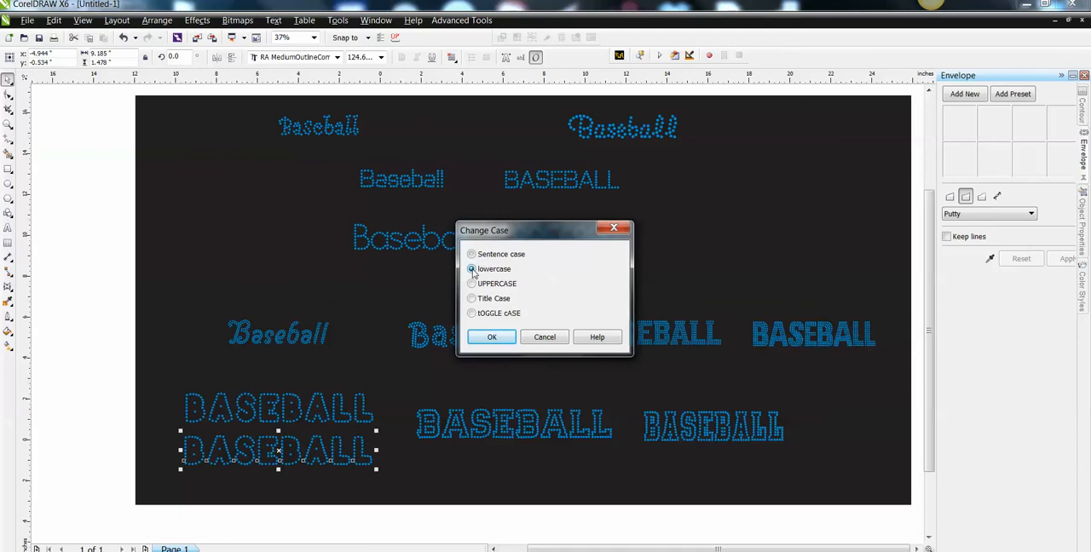
left_click(492, 337)
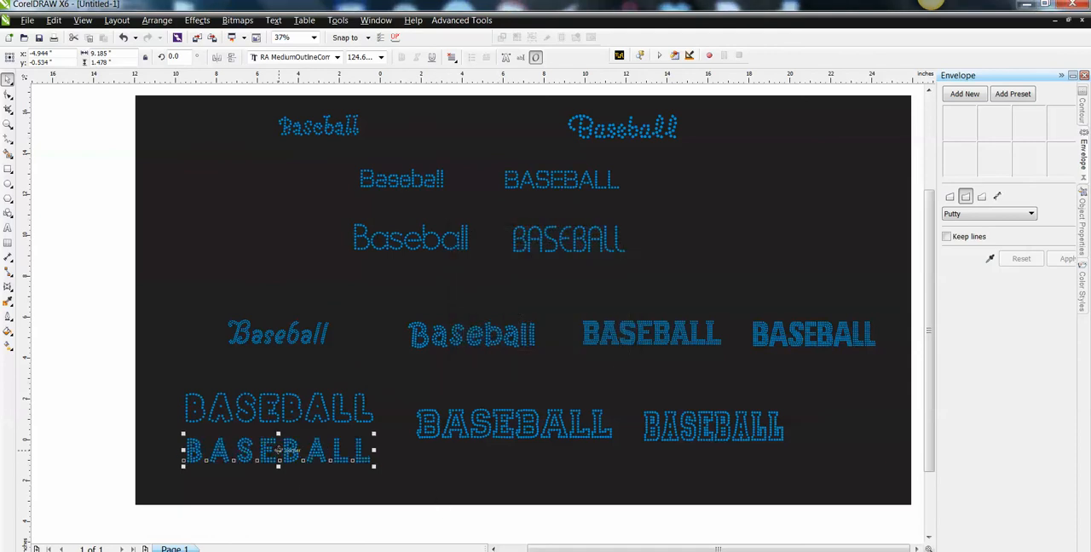
key("F10")
mouse_move(278, 444)
left_mouse_down()
mouse_move(279, 406)
mouse_move(282, 453)
left_mouse_up()
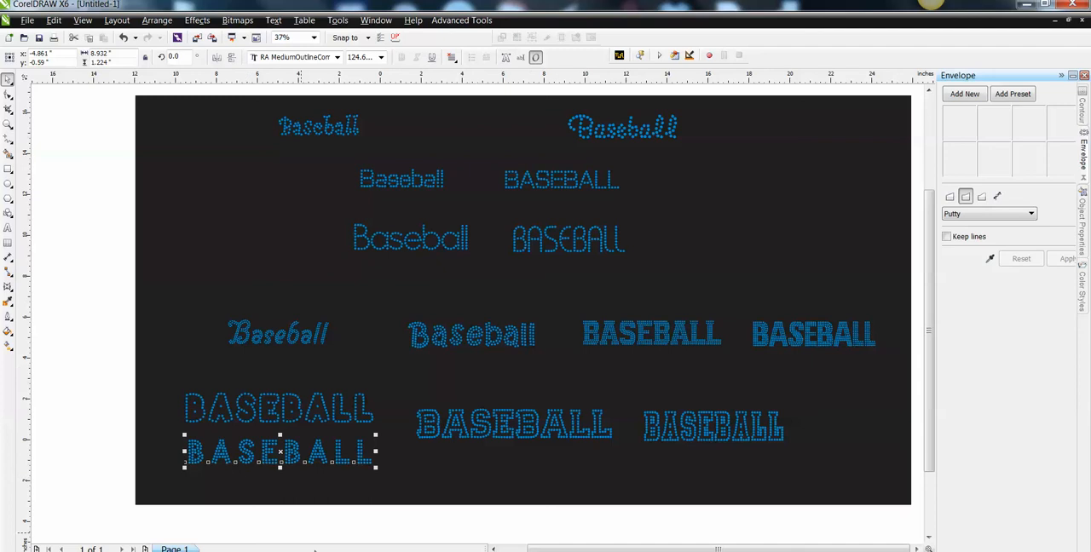
Duplicate the RA Ath Med Combo BASEBALL sample and place the copy about 1.9 inches below the original.
left_click(540, 433)
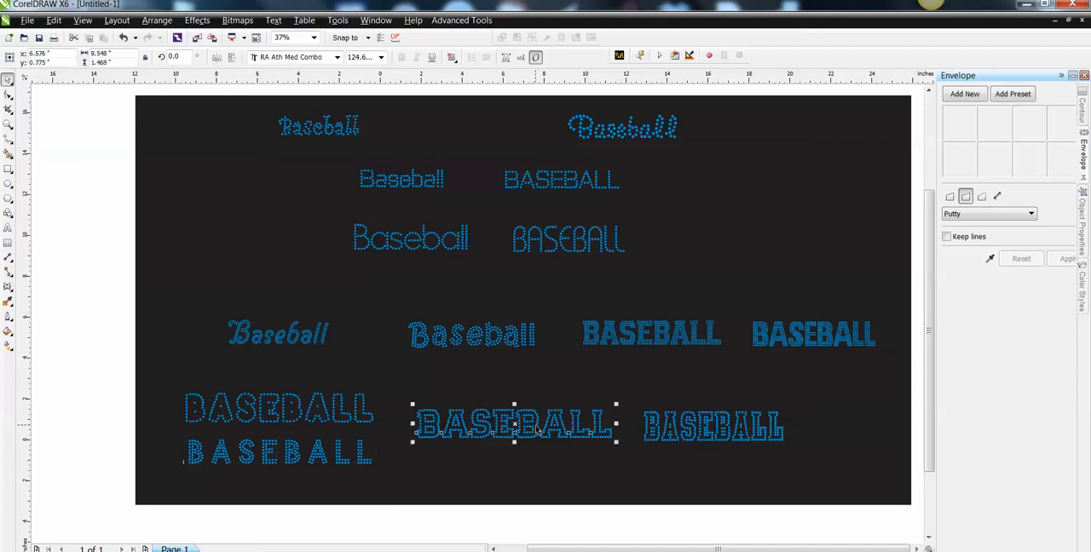
left_click(54, 20)
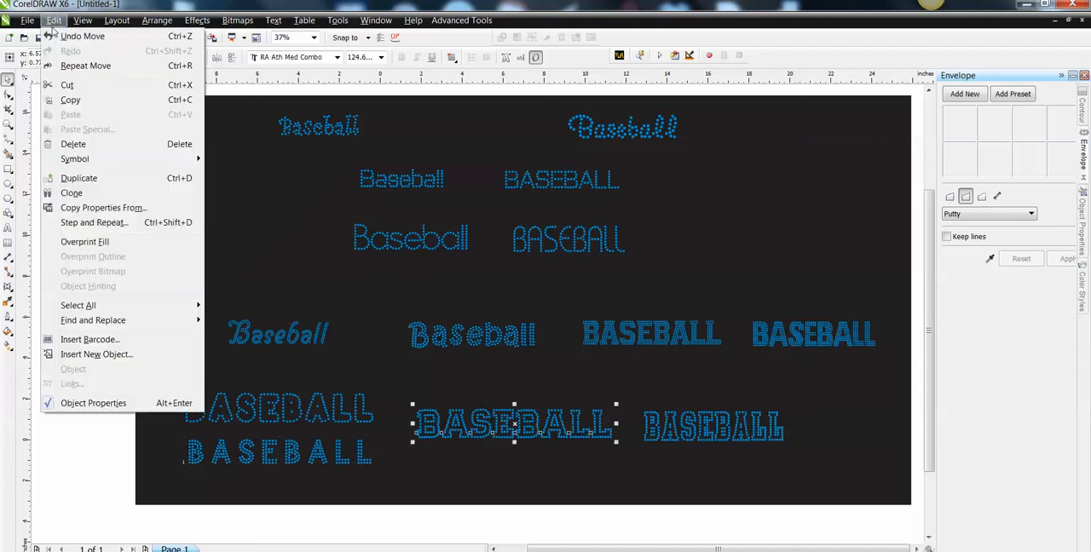
left_click(95, 179)
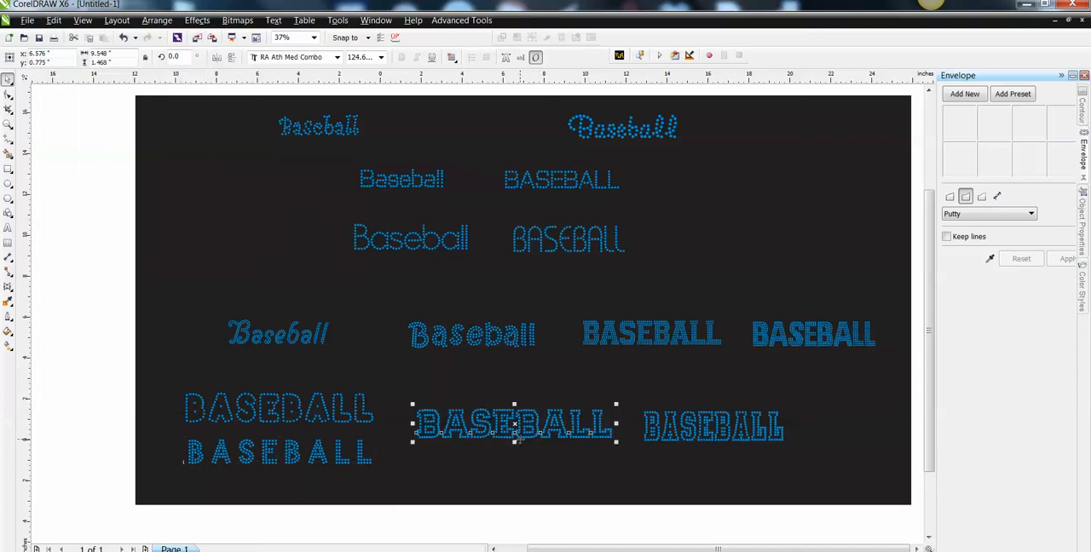
left_click_drag(515, 424, 514, 462)
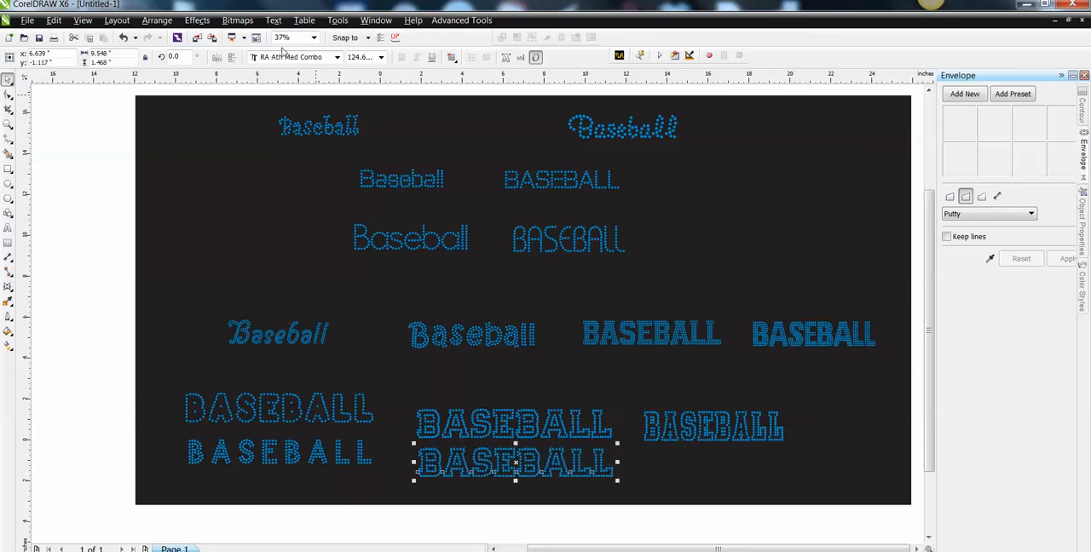
Change the RA Ath Med Combo copy to lowercase and centre it on the outline original to fill its letters.
left_click(272, 20)
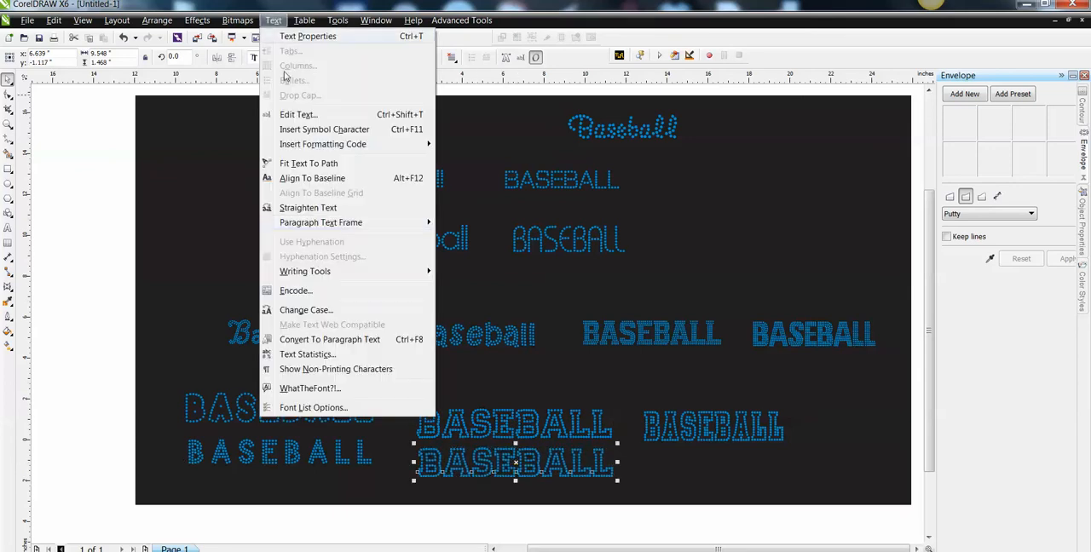
left_click(307, 310)
left_click(472, 270)
left_click(492, 337)
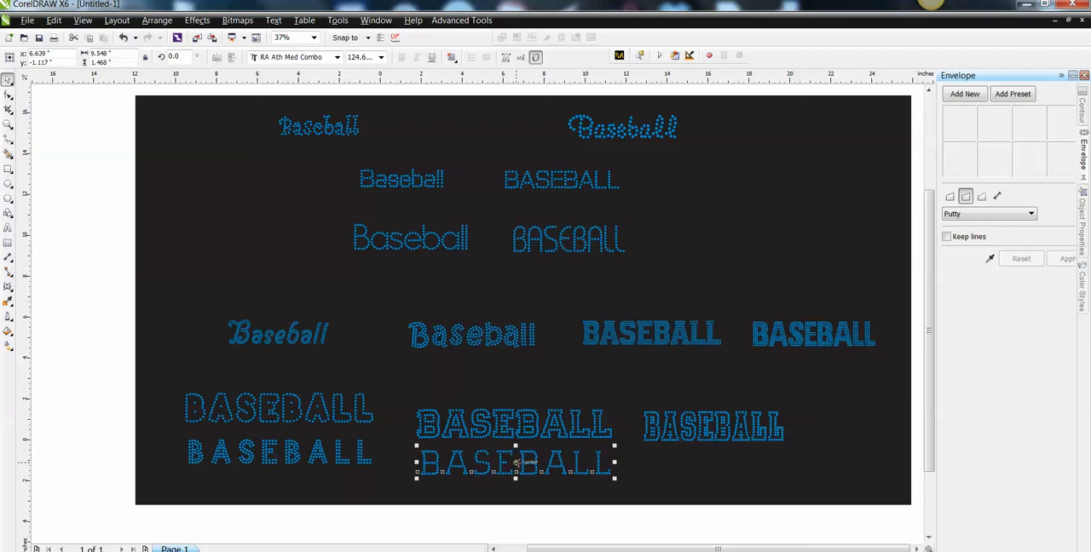
left_click_drag(516, 462, 515, 423)
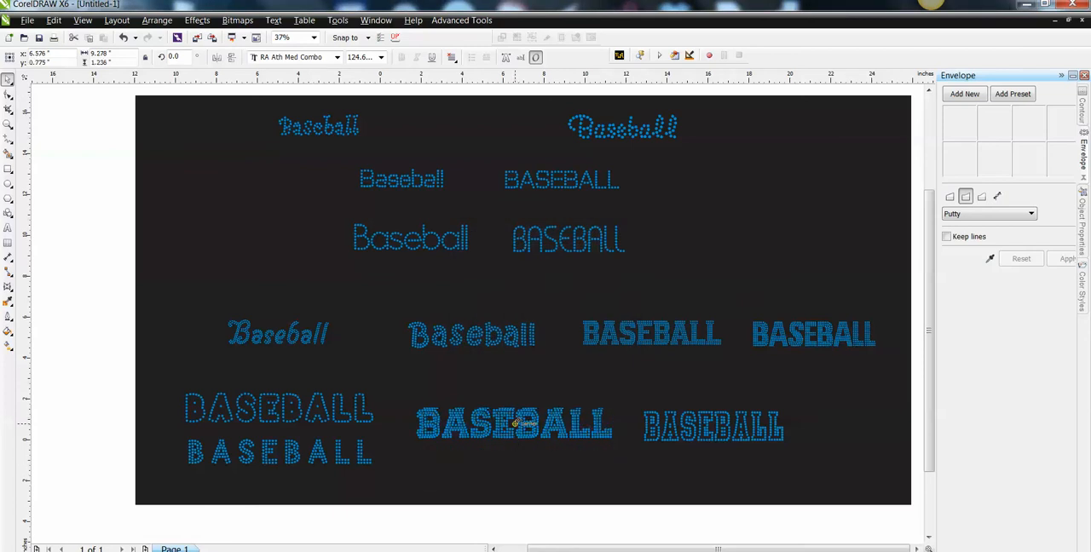
Undo the centring of the lowercase RA Ath Med Combo copy on its outline original.
key("ctrl+z")
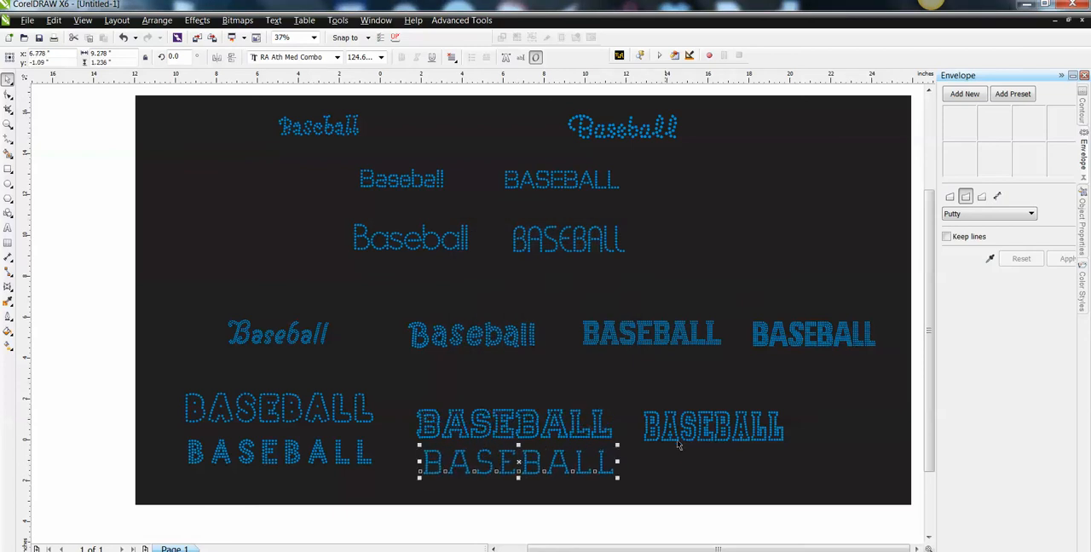
Move the narrow athletic outline BASEBALL sample slightly up and right, duplicate it, and place the copy about 2.1 inches below.
left_click(687, 428)
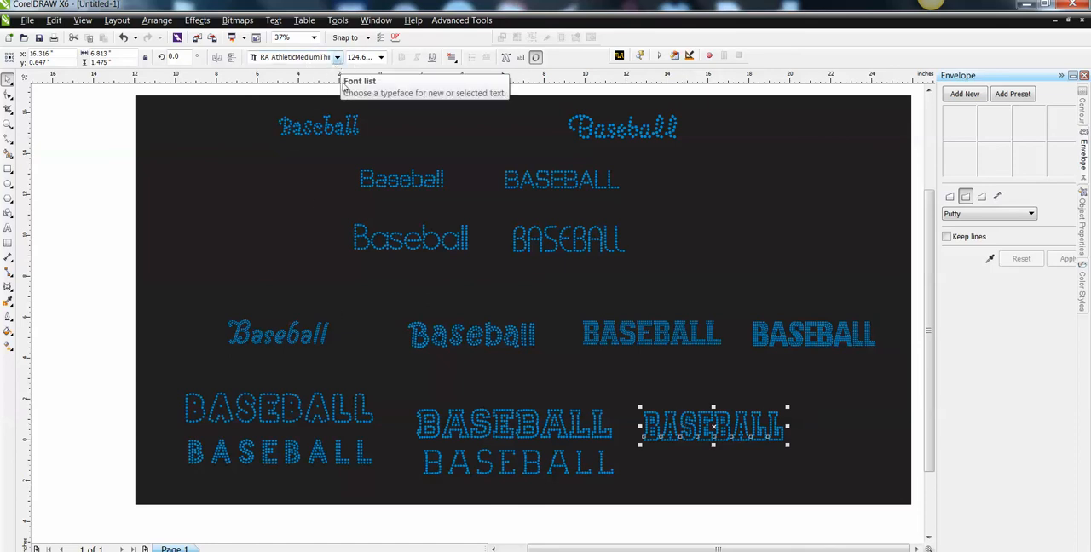
left_click_drag(713, 427, 718, 416)
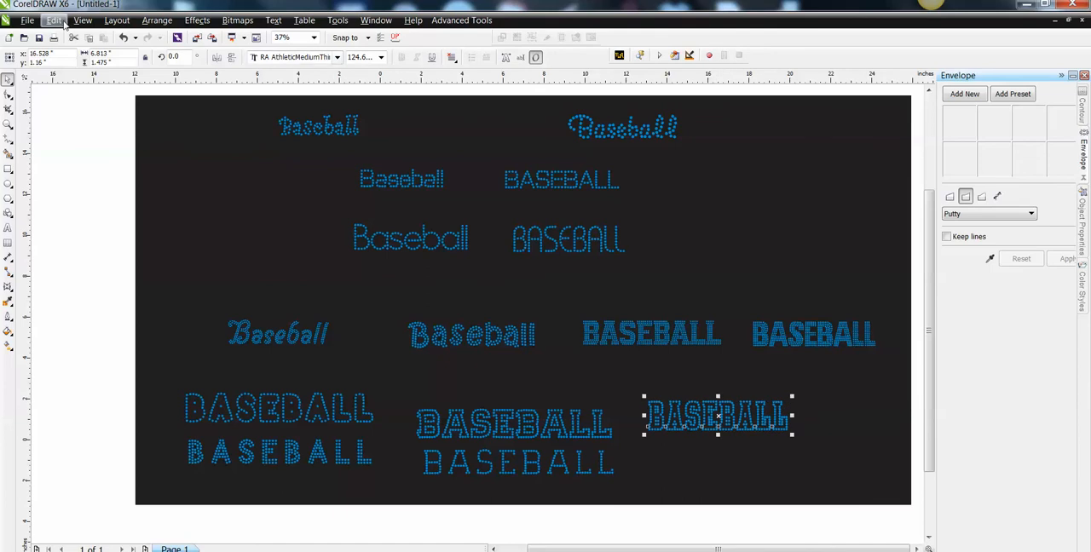
left_click(54, 20)
left_click(80, 175)
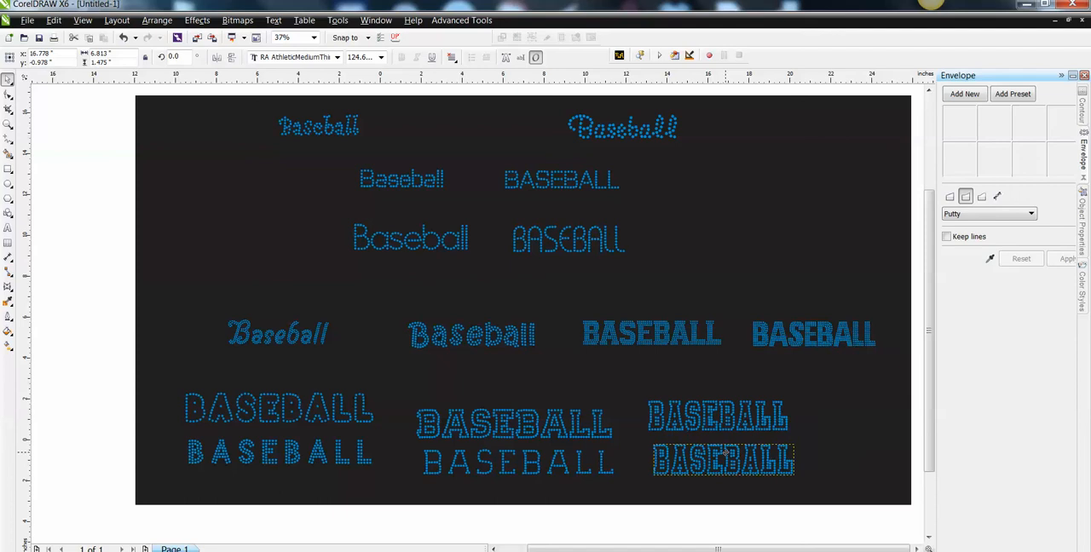
Change the narrow athletic BASEBALL copy to lowercase, and nudge it slightly up and right beneath the outline original.
left_click(274, 20)
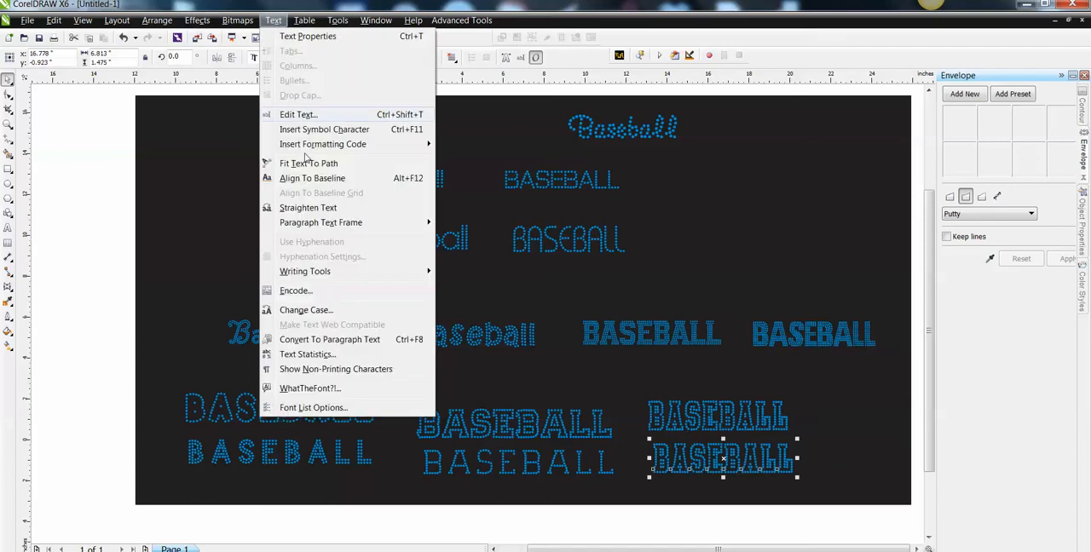
left_click(327, 310)
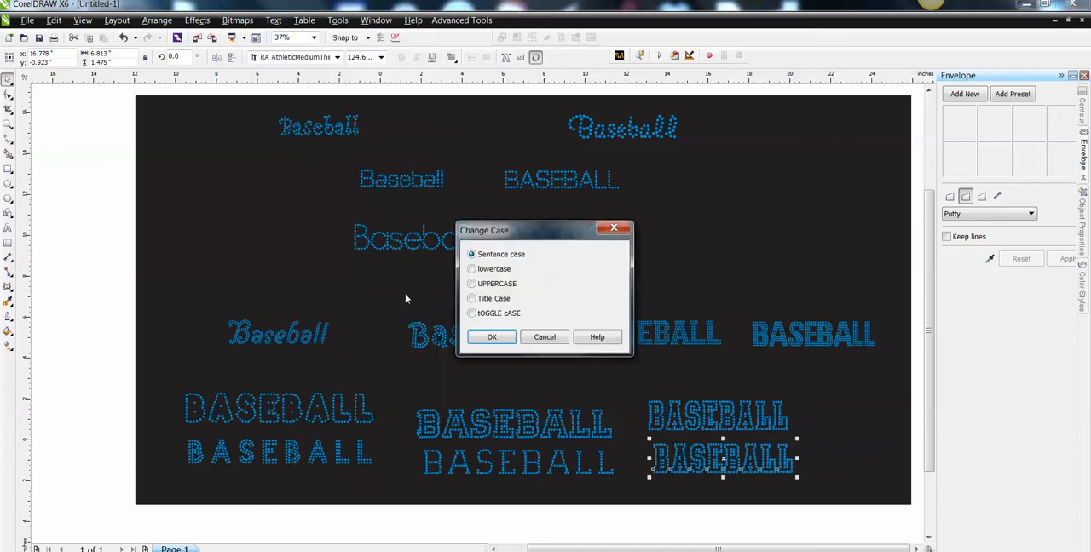
left_click(474, 338)
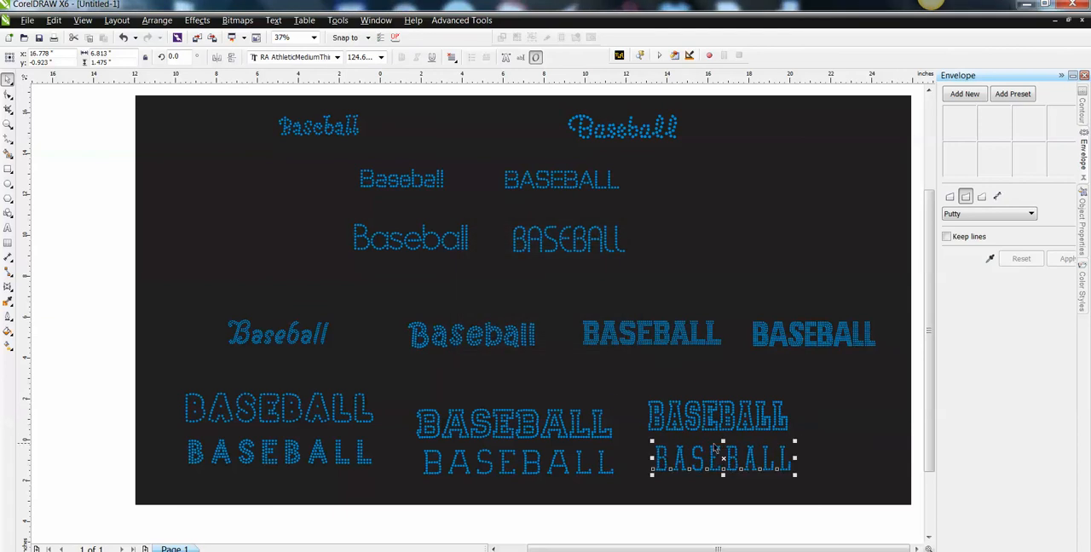
mouse_move(723, 460)
left_mouse_down()
mouse_move(718, 417)
mouse_move(720, 456)
left_mouse_up()
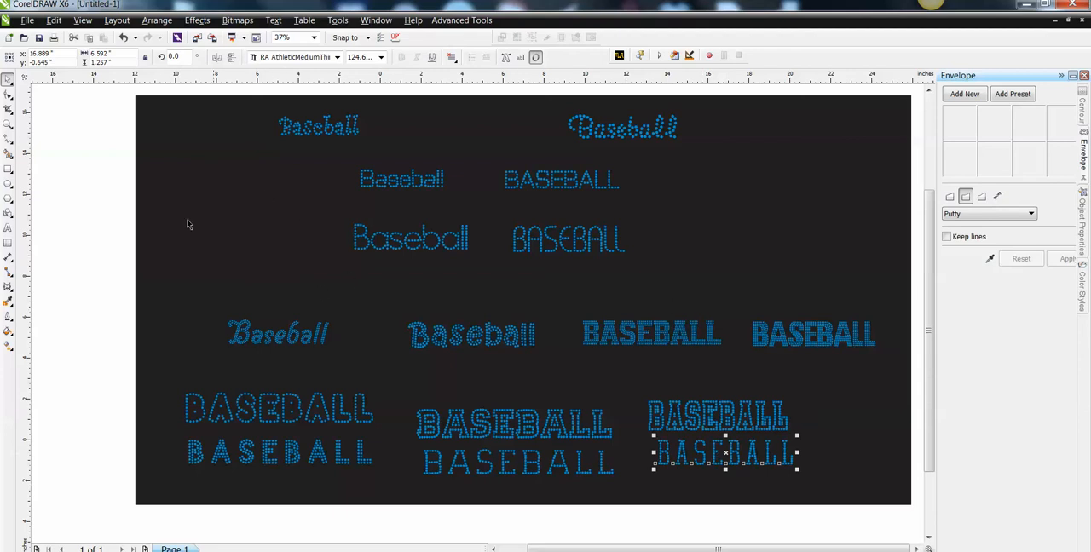
Unlock the black background rectangle behind the samples and delete it.
right_click(201, 158)
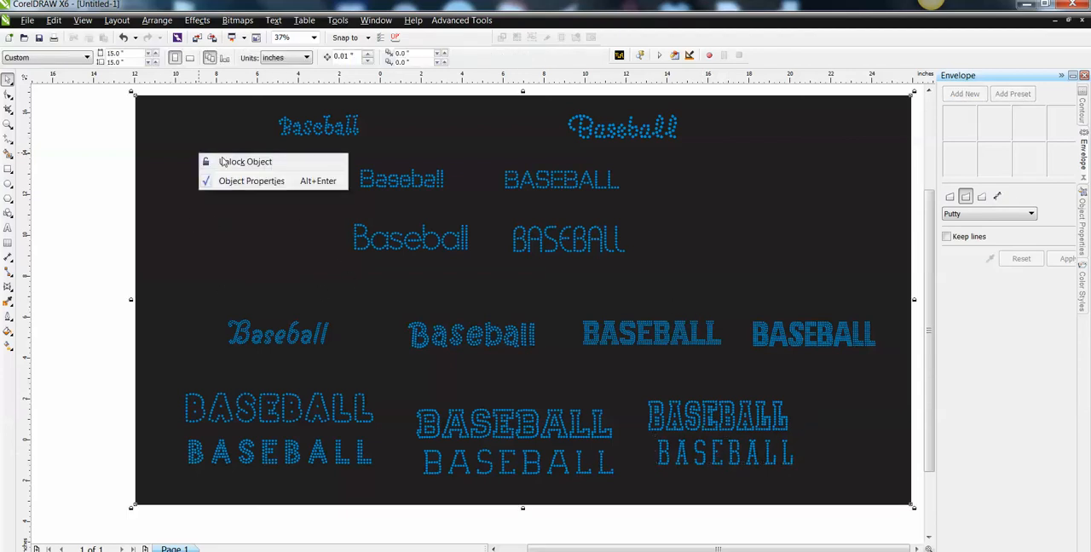
left_click(166, 157)
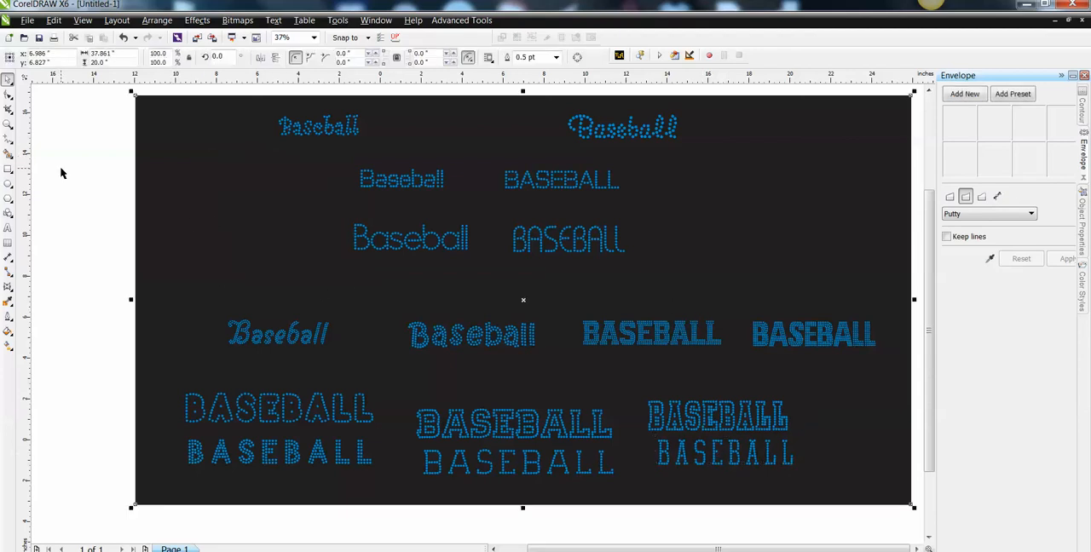
key("Delete")
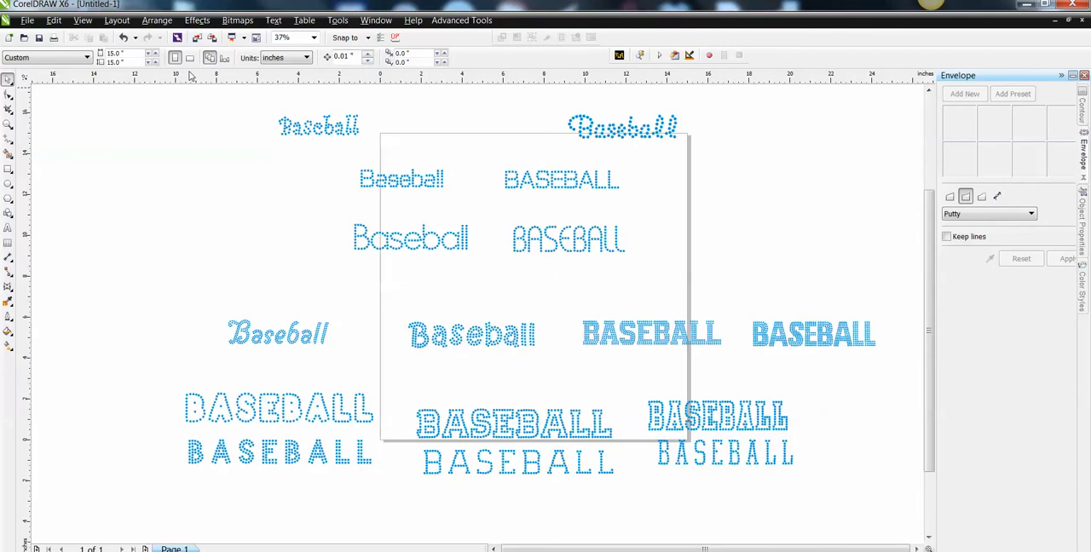
Move the RA TinyCurlyfont Baseball sample far to the left of the page, to about X -35.4 and Y 18.3 inches.
scroll(682, 209, "down", 2)
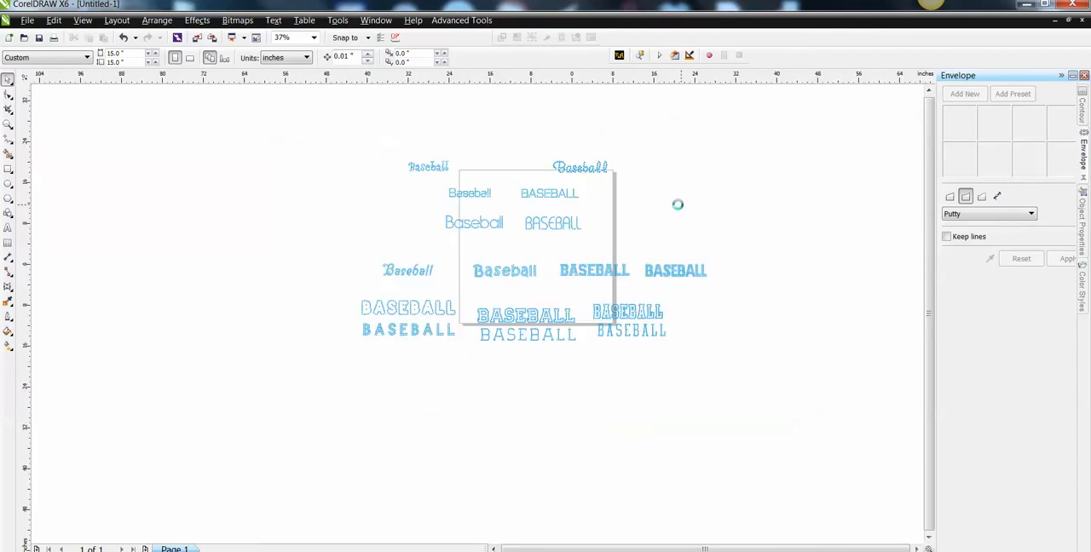
left_click_drag(448, 147, 552, 188)
scroll(655, 202, "up", 1)
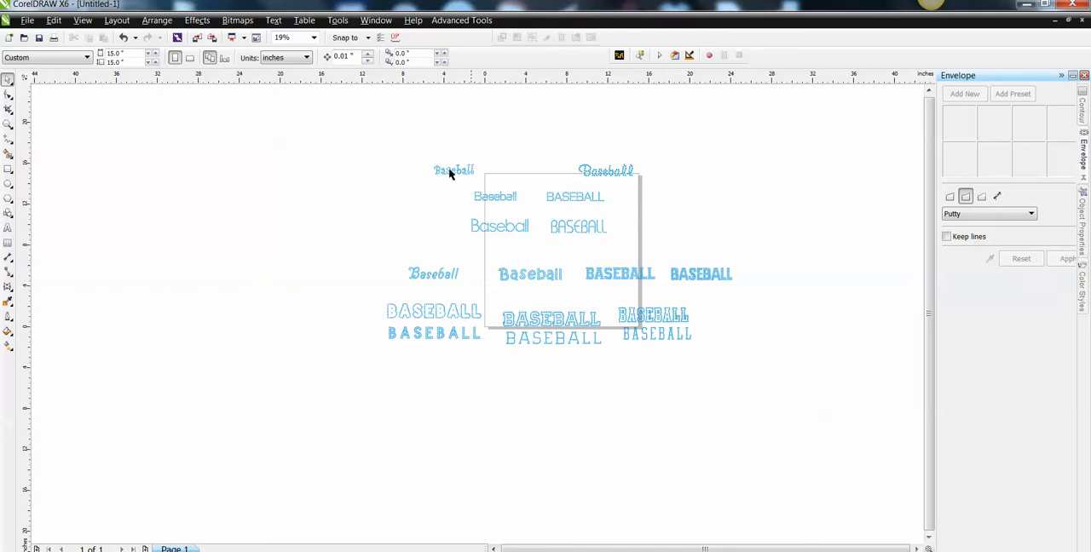
left_click_drag(393, 145, 508, 193)
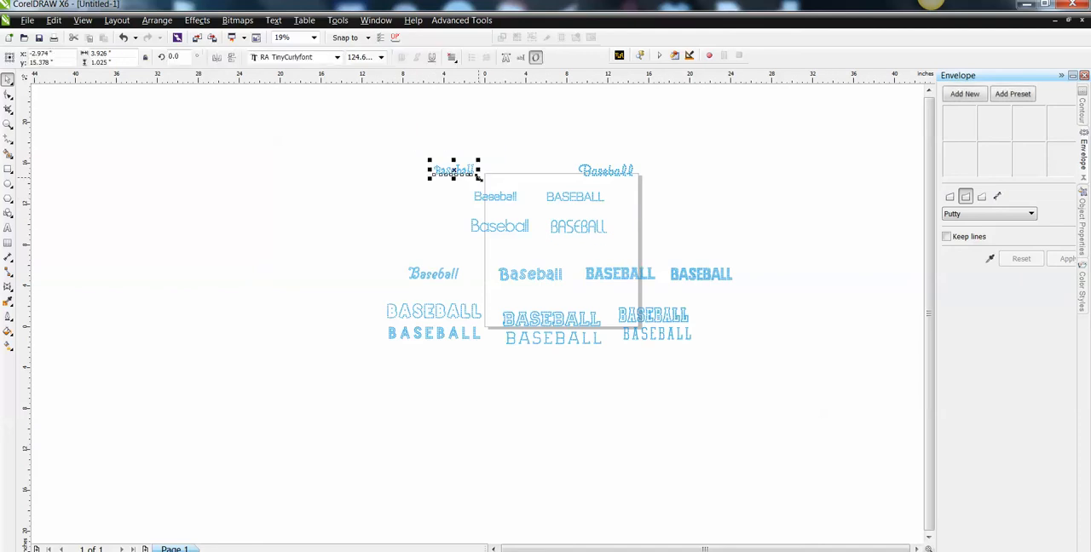
left_click_drag(454, 171, 122, 142)
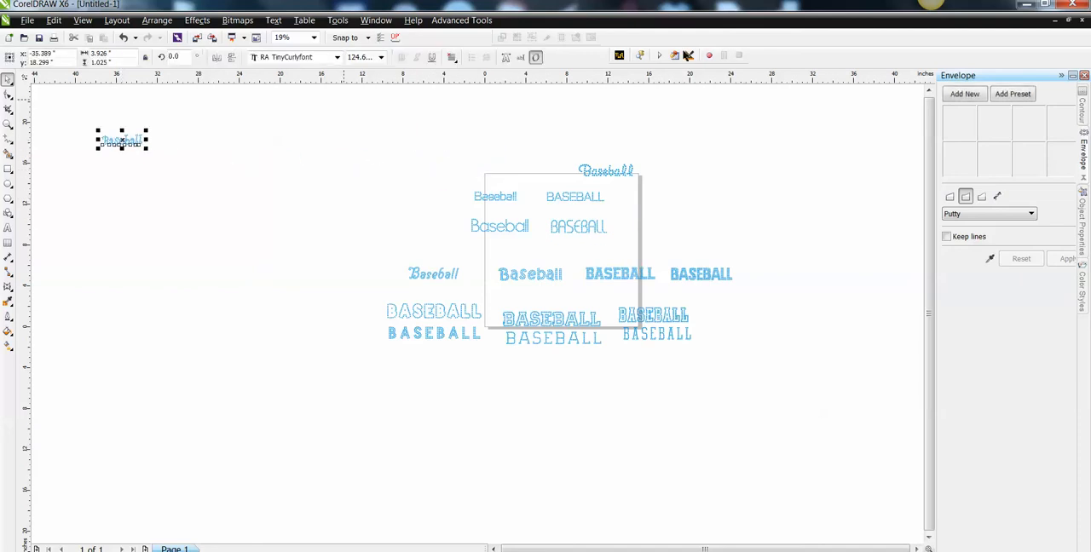
Resize the isolated RA TinyCurlyfont Baseball sample to ss10 - .127 rhinestones with RA StoneSizer.
left_click(619, 56)
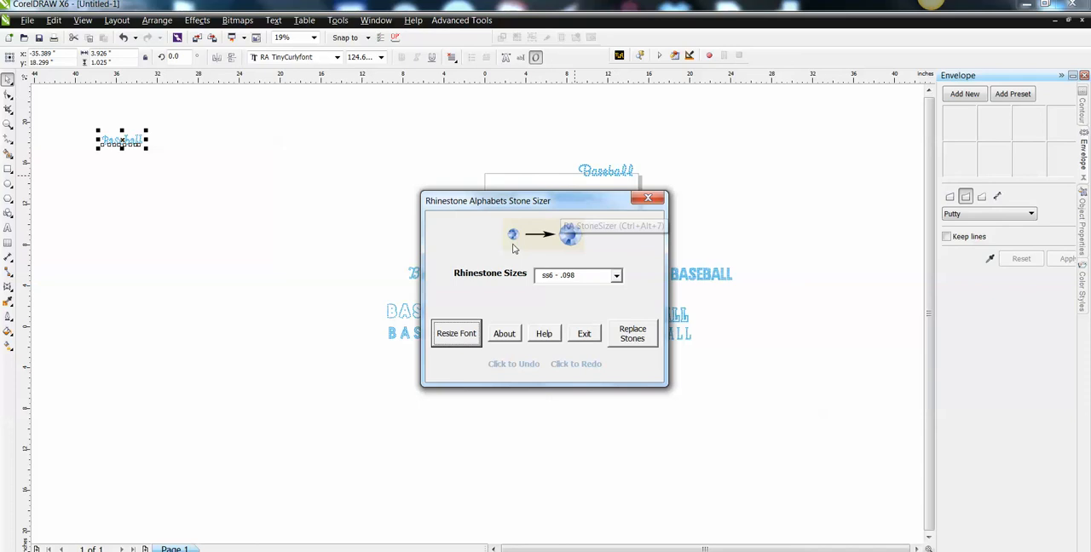
left_click_drag(560, 201, 419, 131)
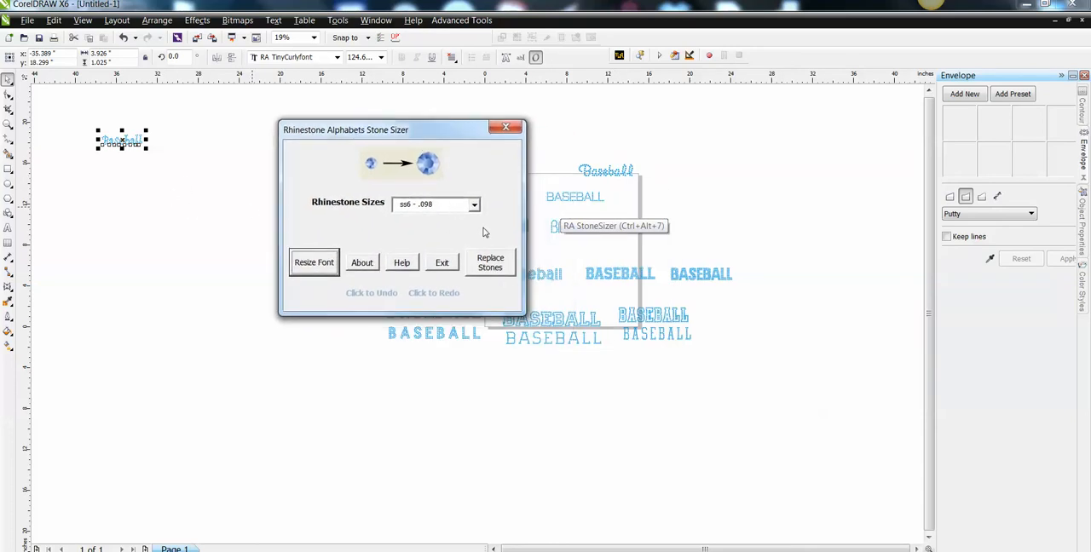
left_click_drag(443, 134, 453, 123)
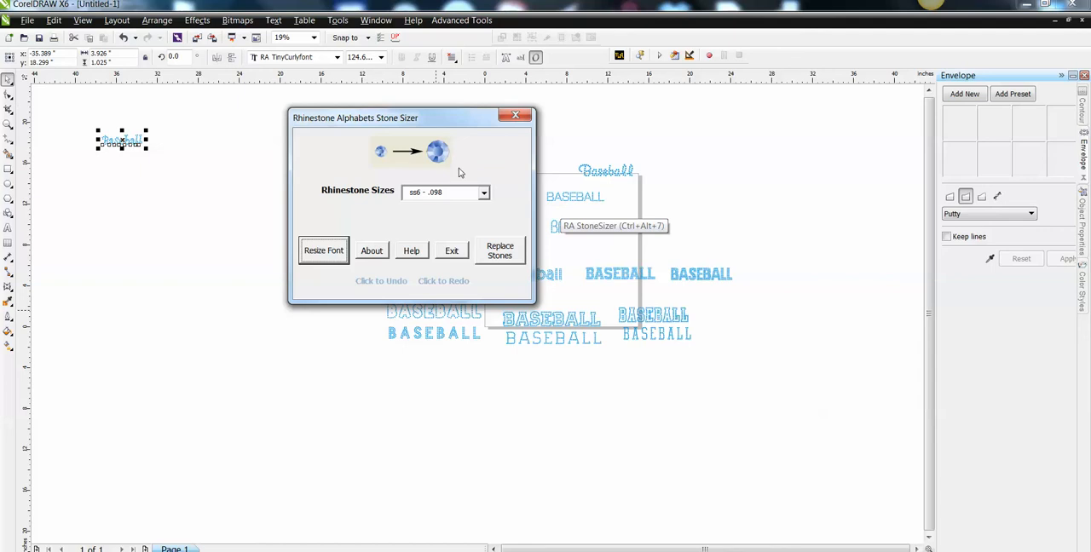
left_click_drag(464, 127, 466, 167)
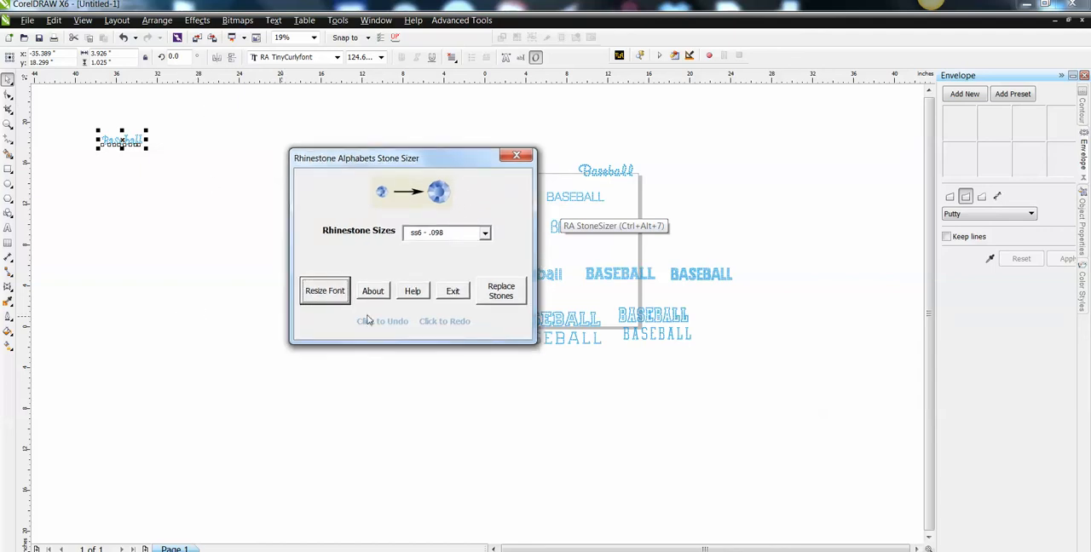
left_click(485, 234)
left_click(444, 267)
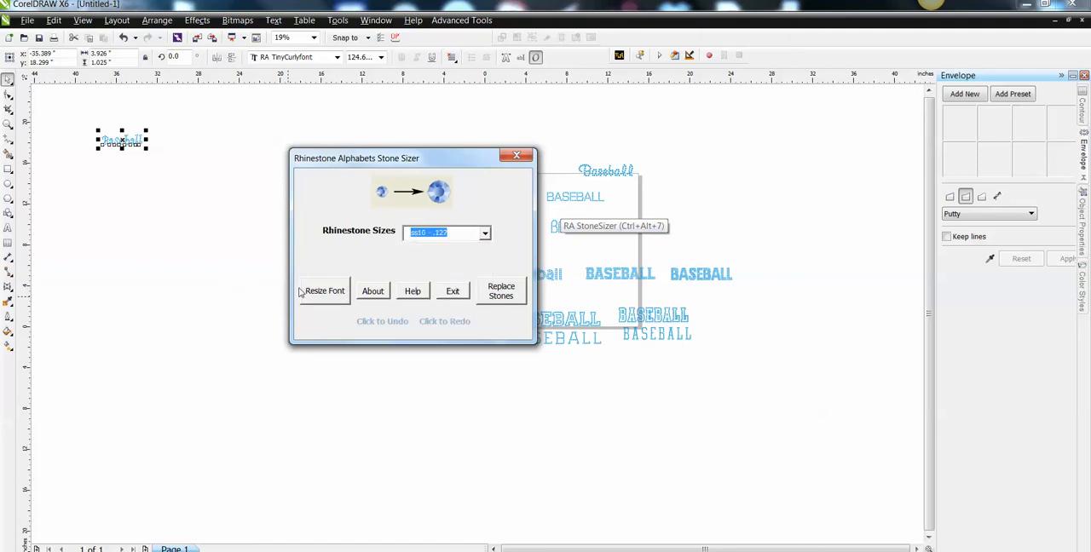
left_click(320, 296)
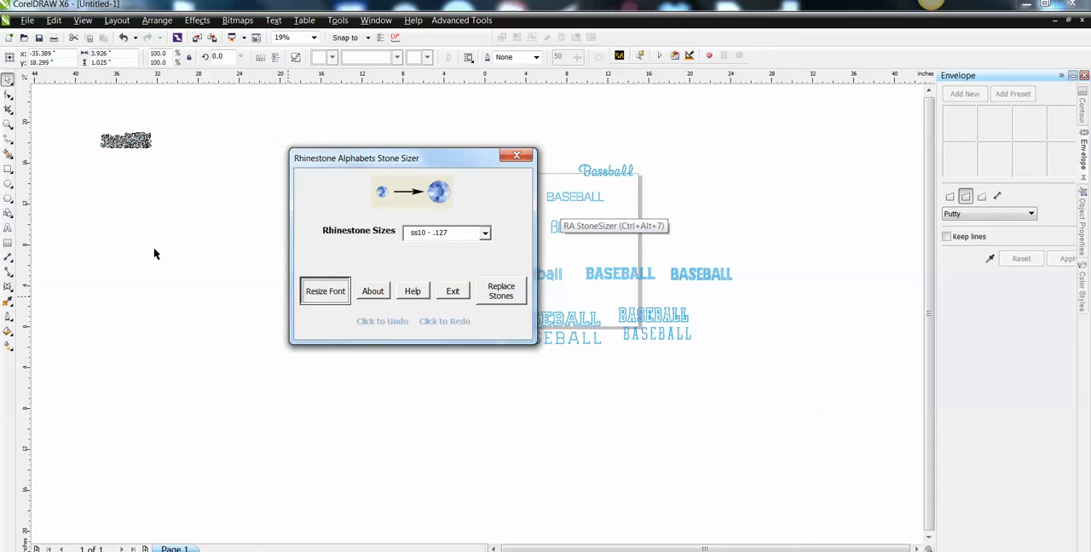
Inspect the resized curly Baseball up close and check the size of a single stone in its first letter a.
left_click(58, 150)
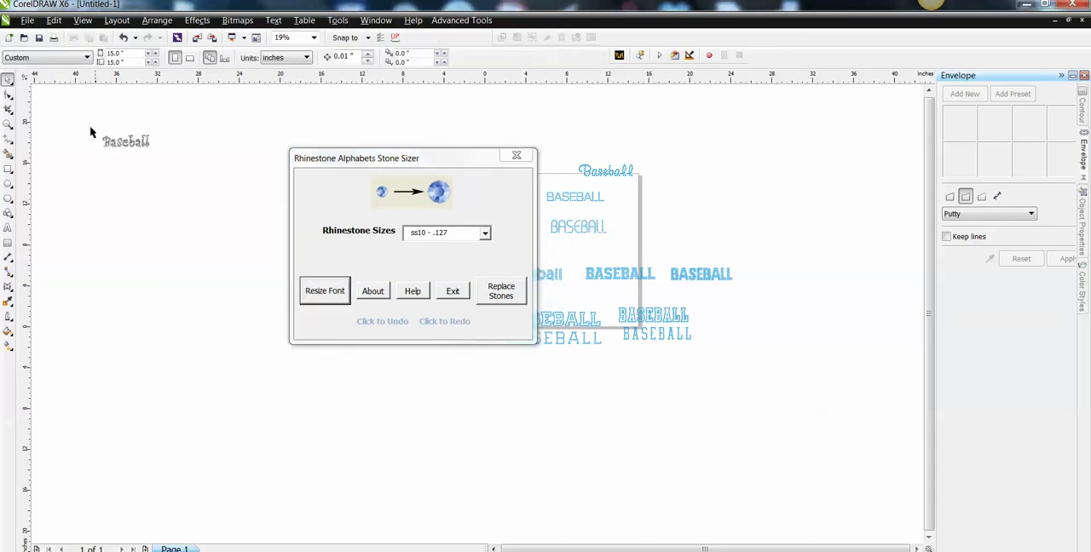
left_click(7, 123)
left_click_drag(63, 116, 209, 181)
left_click(7, 80)
left_click_drag(440, 159, 723, 162)
left_click(342, 251)
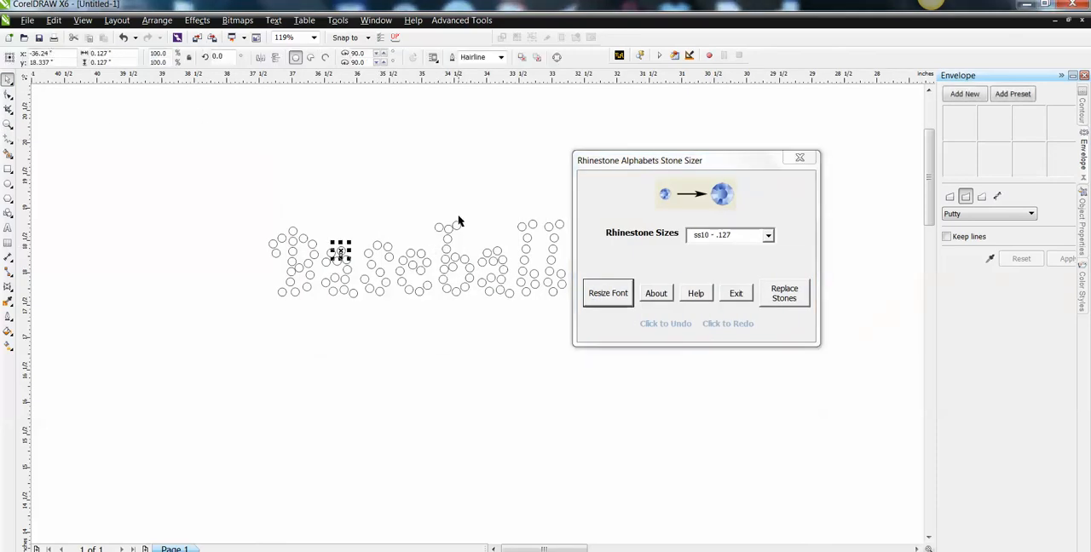
Move the title-case RA TinyEuro Baseball sample to the empty area above the page, at about X -4.5 and Y 21.9 inches.
scroll(456, 222, "down", 1)
scroll(462, 175, "down", 1)
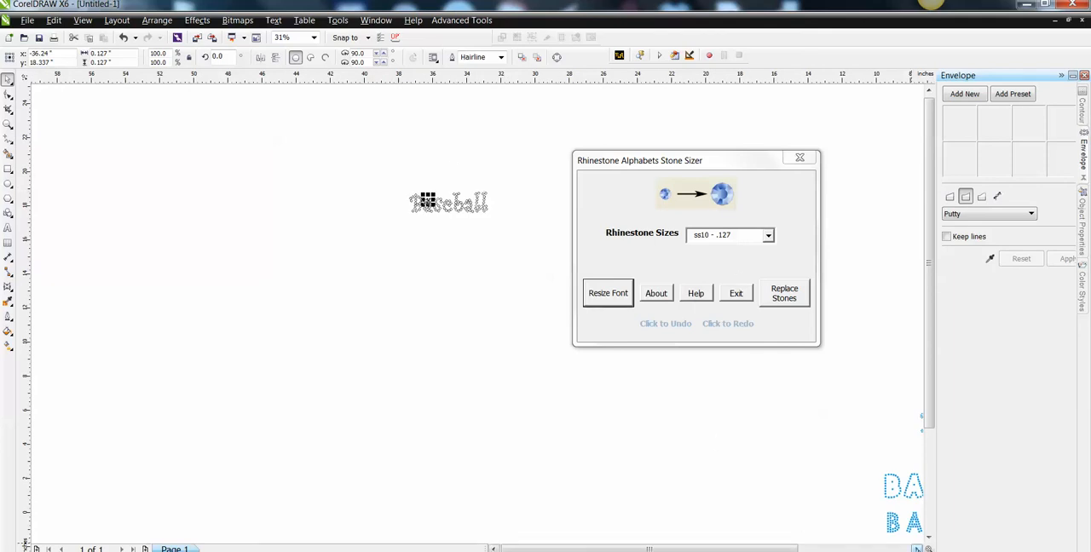
left_click(917, 549)
left_click(917, 549)
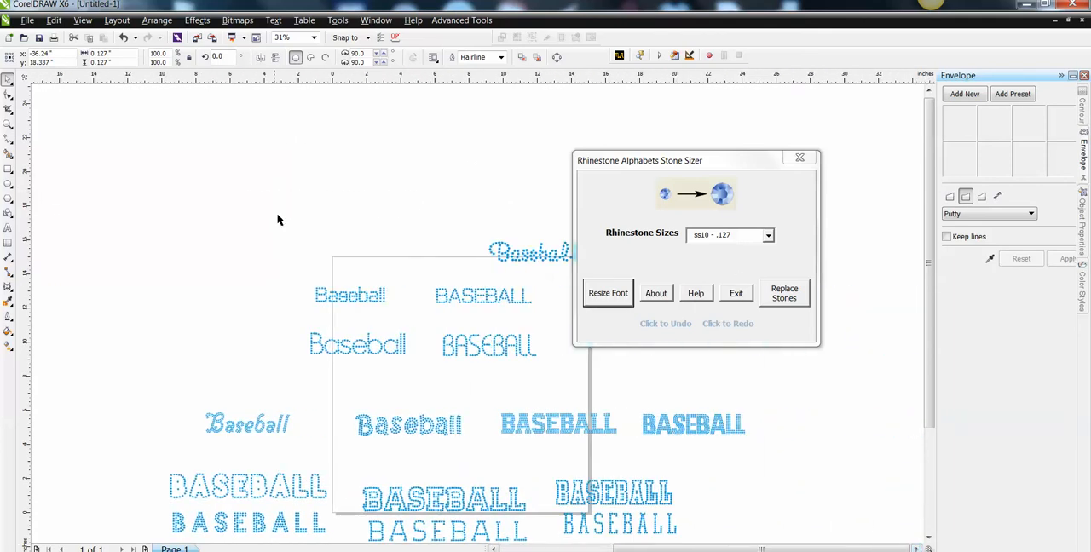
left_click_drag(344, 292, 250, 137)
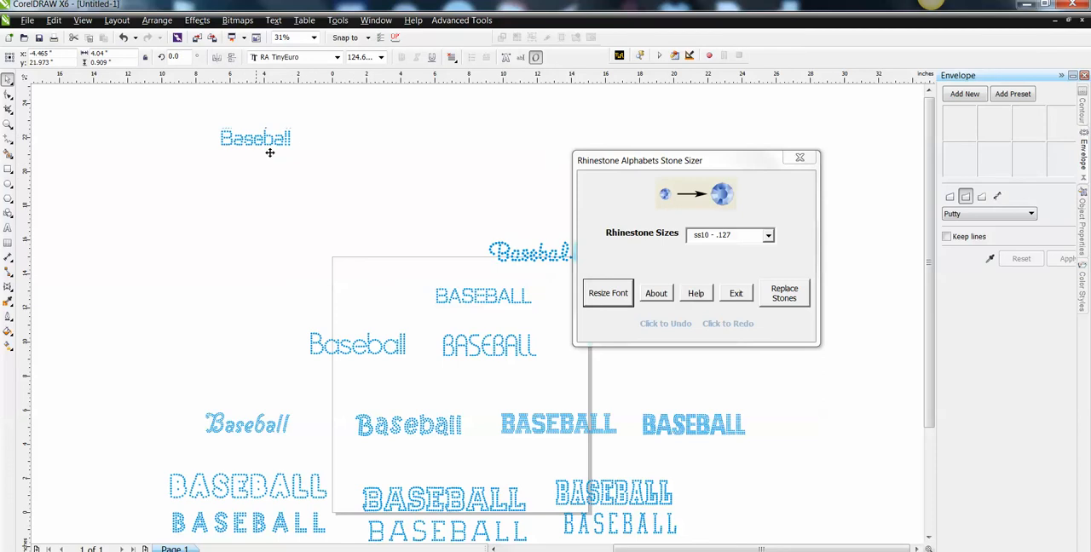
Resize the moved RA TinyEuro Baseball sample to ss10 - .127 stones, and select all its stones to check the overall size.
left_click(614, 298)
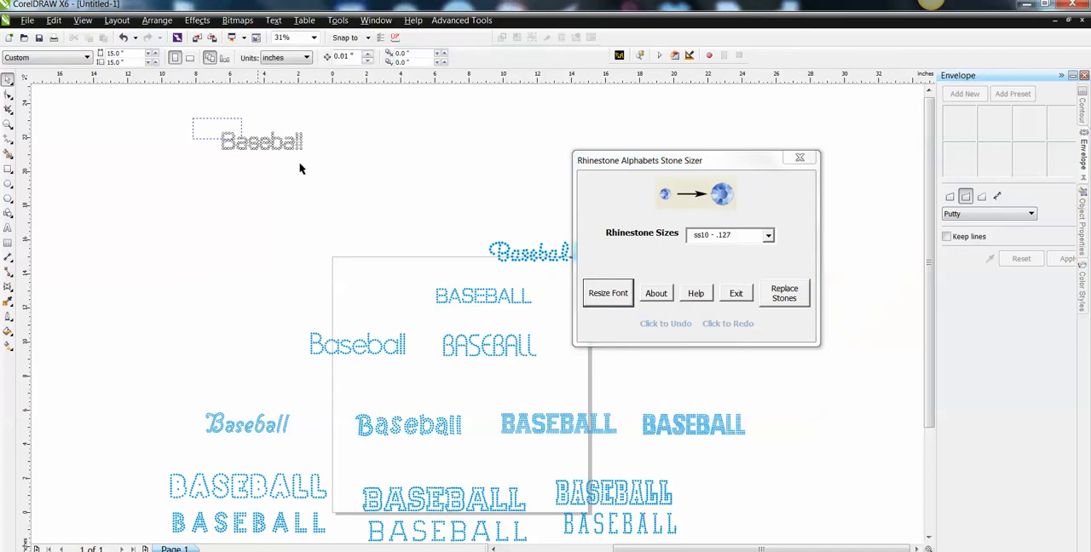
left_click_drag(194, 118, 346, 188)
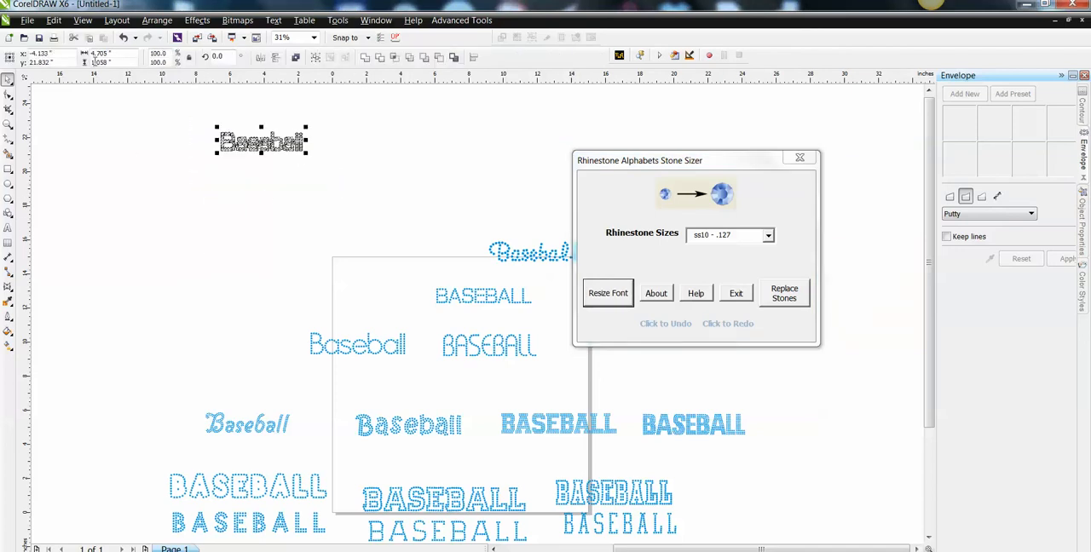
Resize the script Baseball sample at the page's upper-right corner to ss10 - .127 stones.
left_click_drag(721, 166, 828, 170)
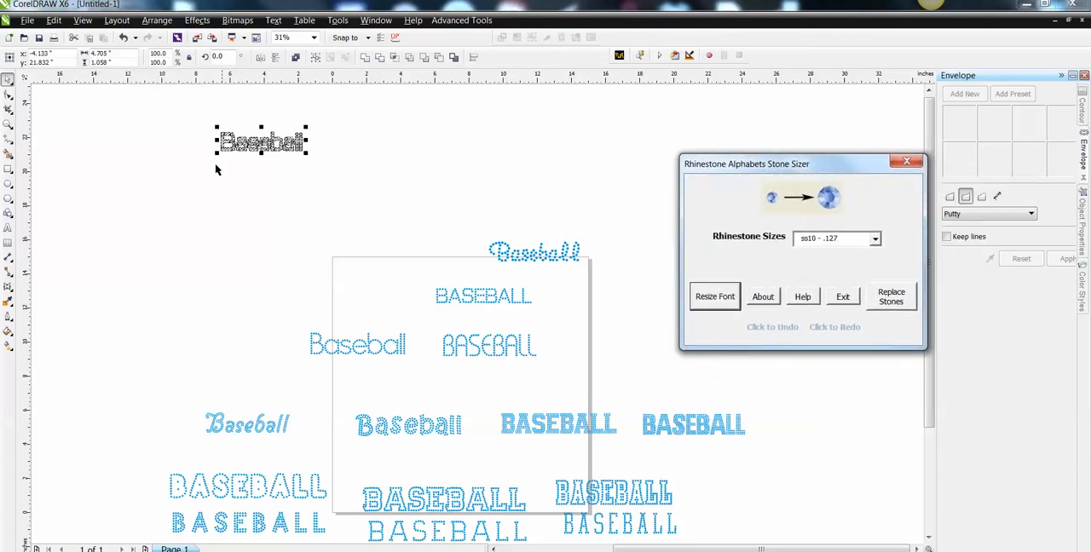
left_click_drag(464, 220, 614, 273)
left_click(716, 307)
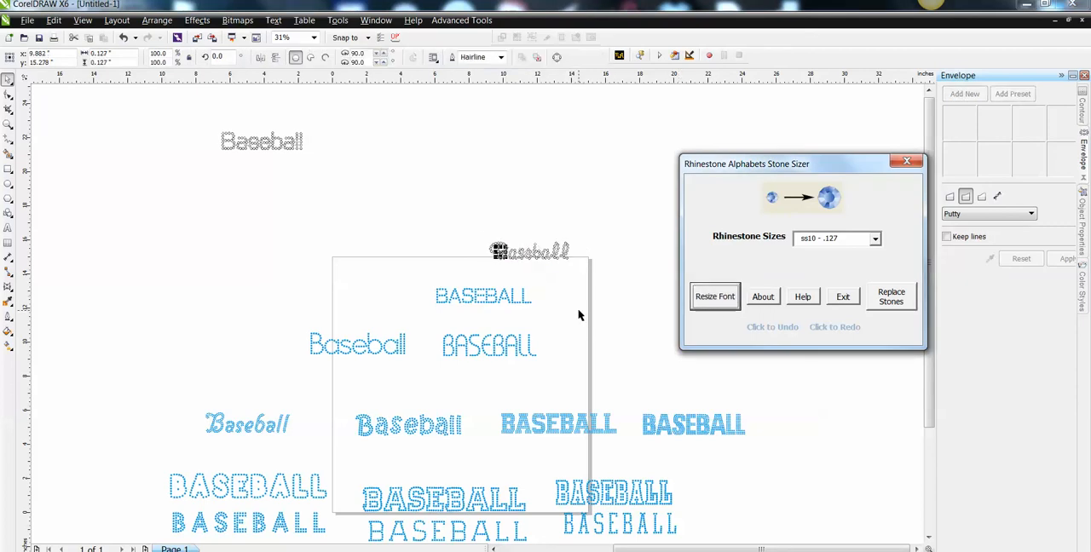
Move all stones of the resized script Baseball above the page, just right of the resized RA TinyEuro sample.
left_click(480, 216)
left_click_drag(536, 247, 604, 285)
left_click_drag(528, 254, 366, 146)
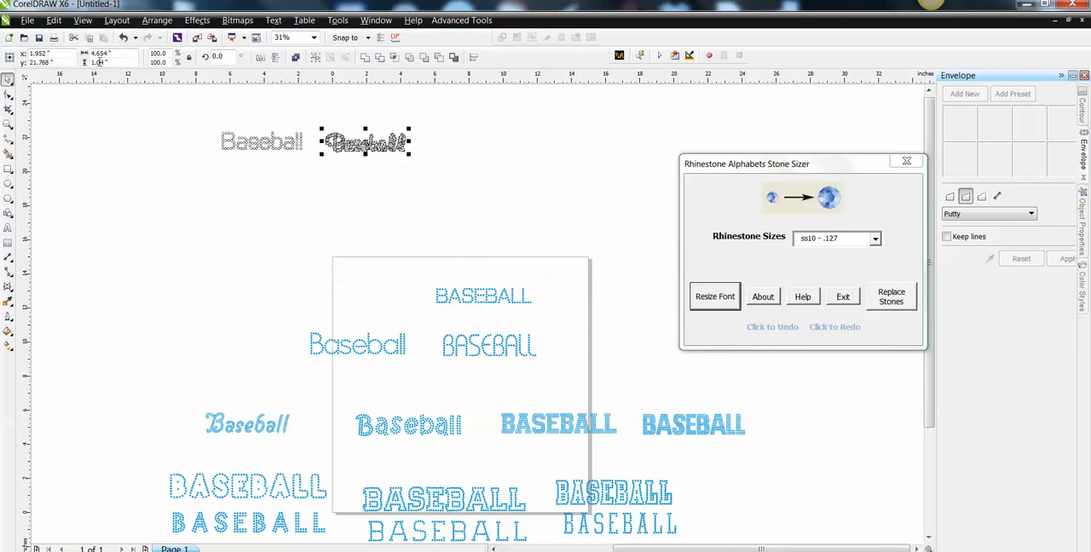
Resize the uppercase RA TinyEuro BASEBALL sample to ss10 - .127 stones, and place it right of the resized script Baseball.
left_click(467, 303)
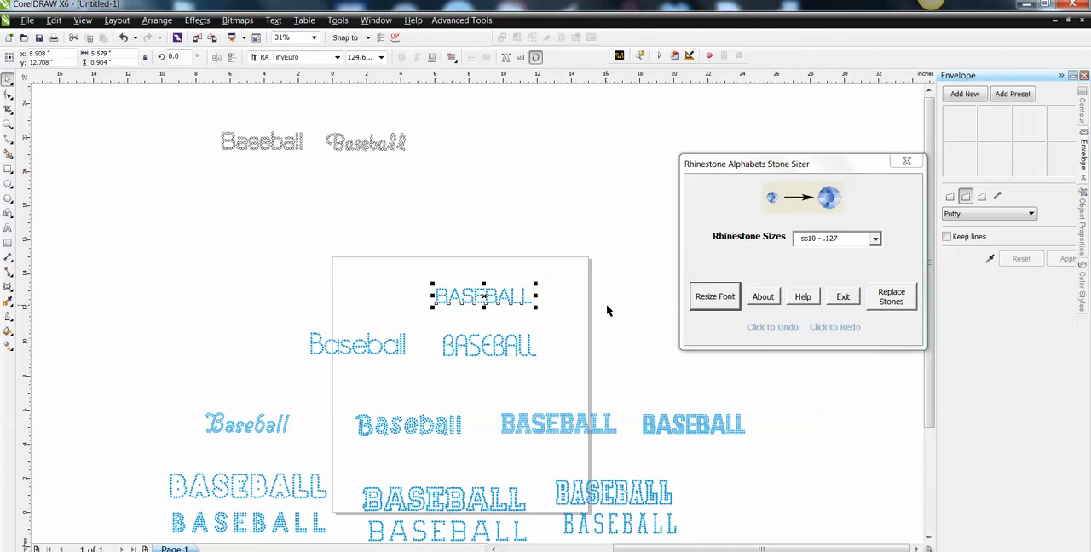
left_click(701, 303)
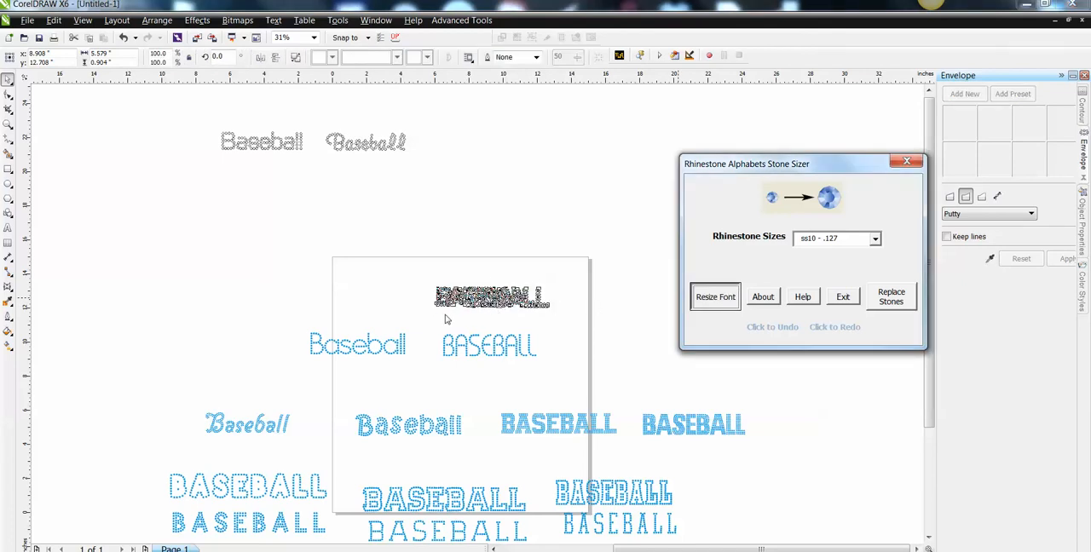
left_click_drag(418, 281, 600, 327)
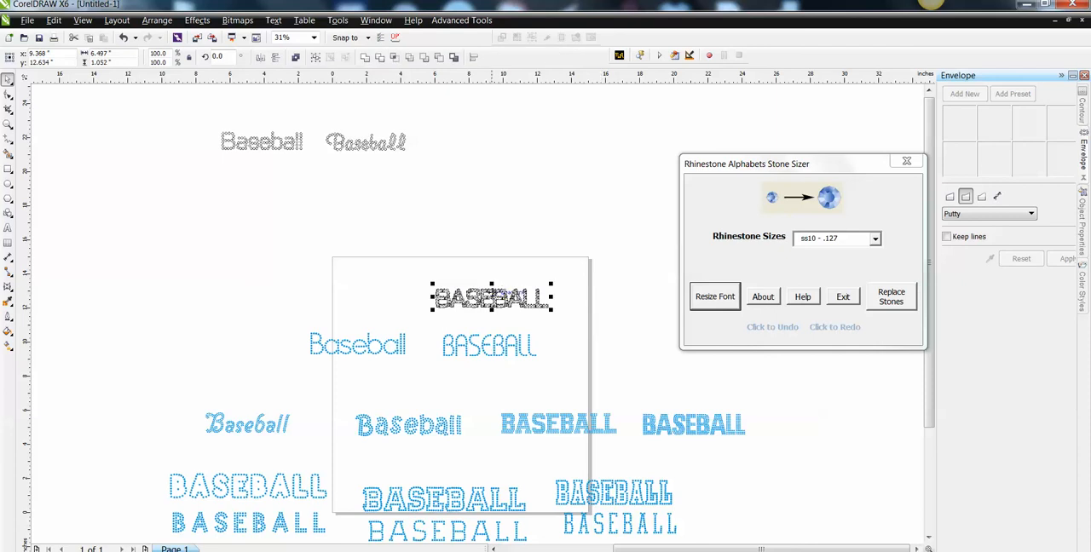
left_click_drag(484, 298, 487, 144)
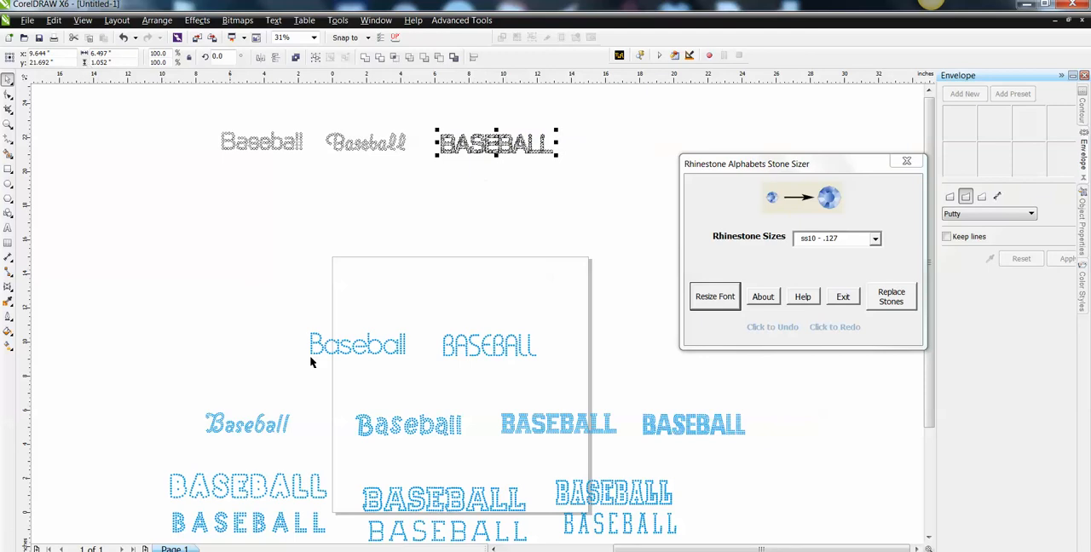
Resize the lowercase RA SingleLine Baseball sample to ss10 - .127 stones, and move it to the page's upper-left outside corner.
left_click_drag(301, 292, 426, 381)
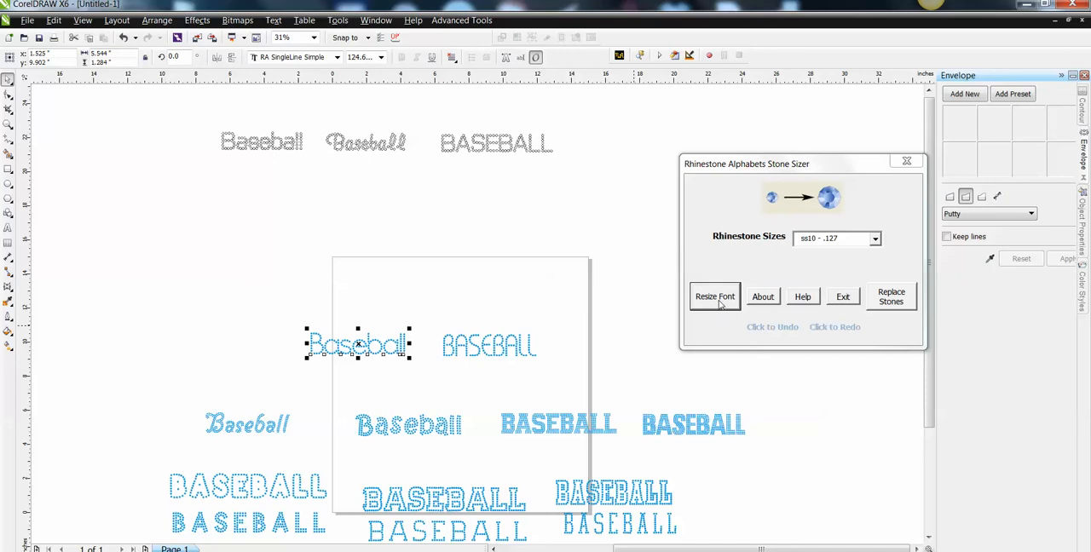
left_click(720, 307)
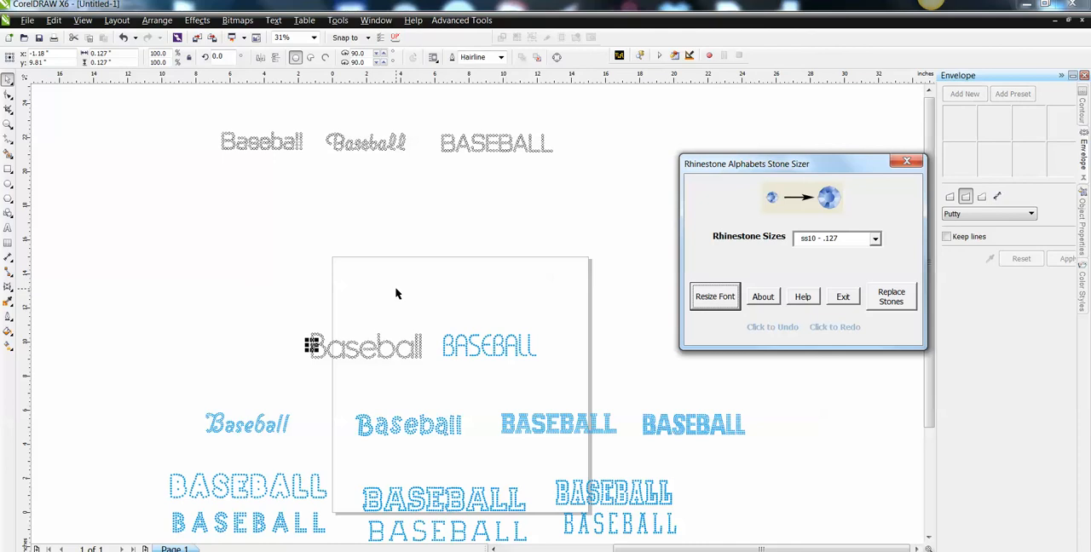
left_click_drag(271, 313, 429, 379)
left_click_drag(367, 348, 271, 227)
Resize the uppercase RA SingleLine BASEBALL sample to ss10 - .127 stones, and place it above the page, right of the lowercase one.
left_click_drag(421, 325, 587, 382)
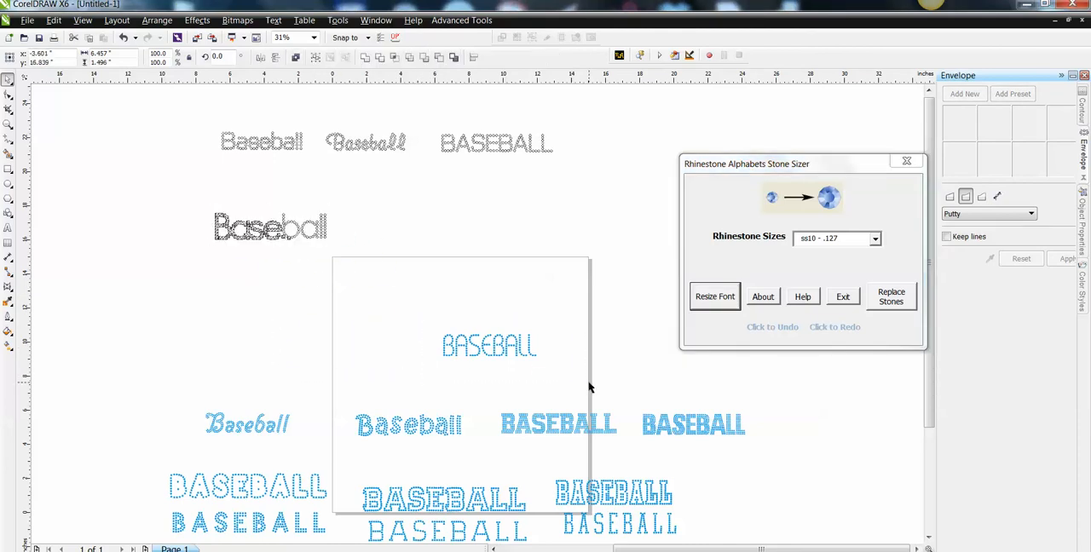
left_click(716, 297)
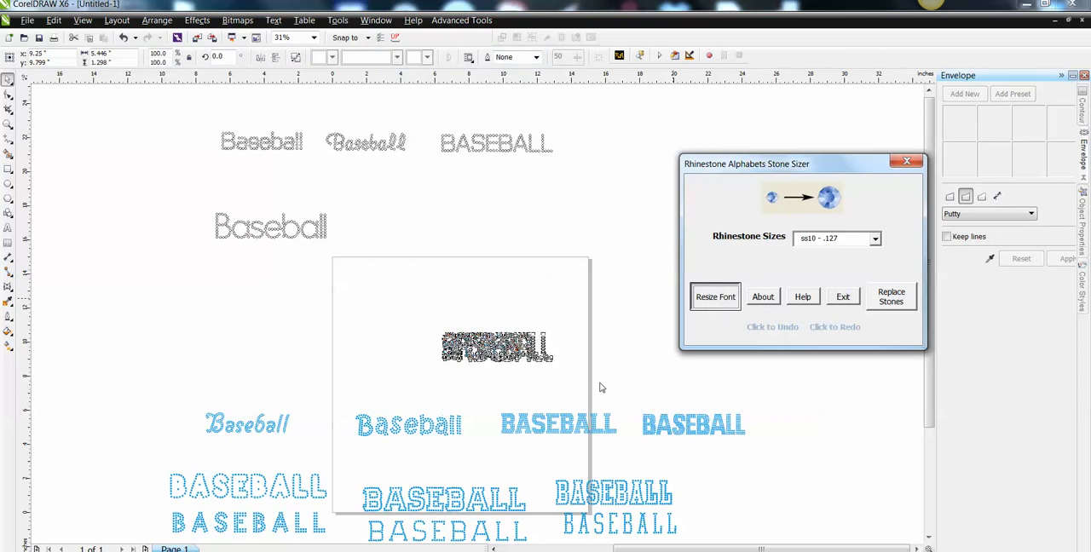
left_click_drag(392, 305, 594, 384)
left_click_drag(488, 352, 471, 227)
key("Escape")
Move the RA DoubleCursive Baseball sample up beside the page's left edge and resize it to ss10 - .127 stones.
left_click_drag(247, 429, 278, 316)
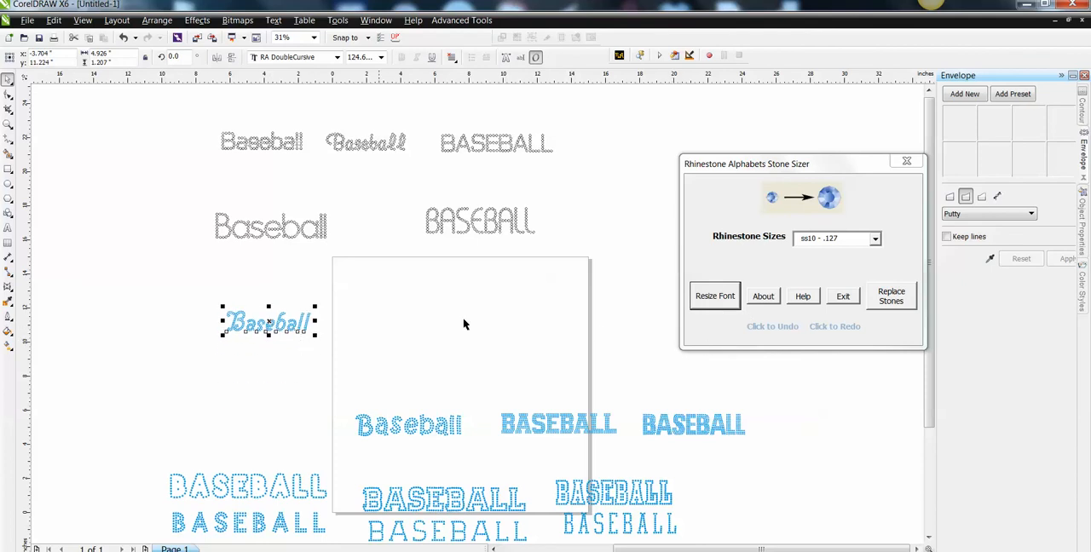
left_click(723, 300)
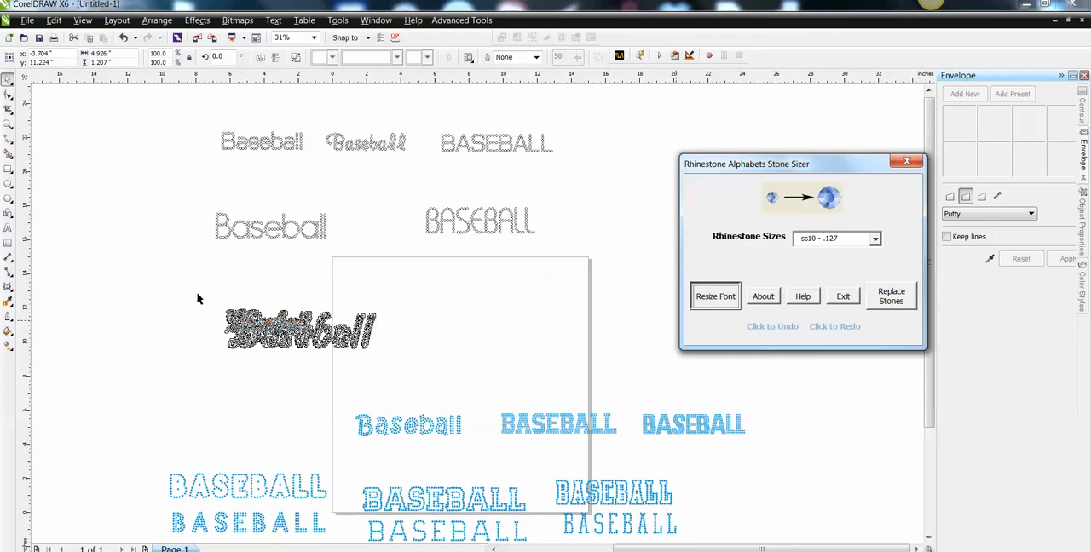
left_click_drag(199, 294, 460, 388)
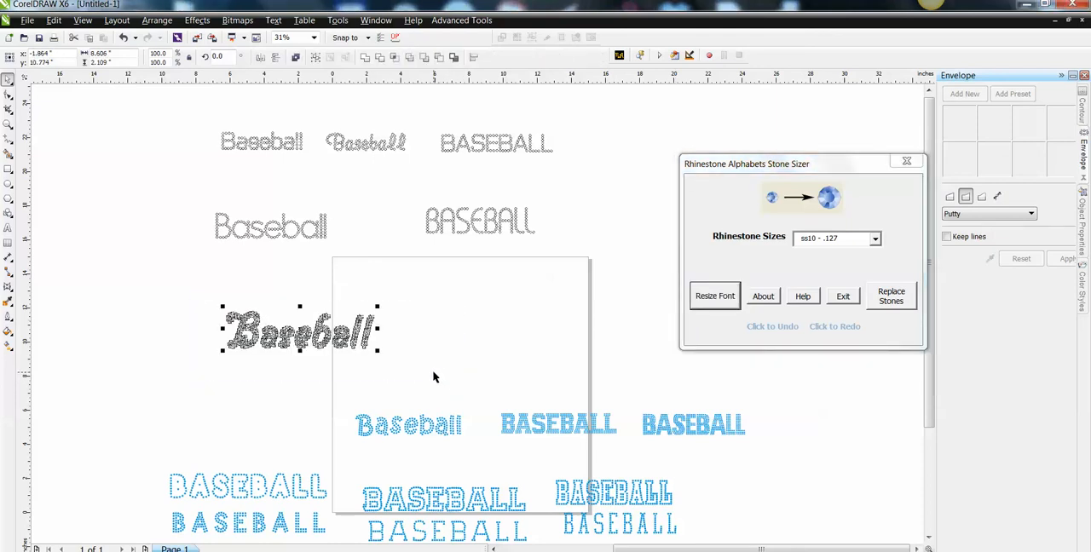
left_click(433, 378)
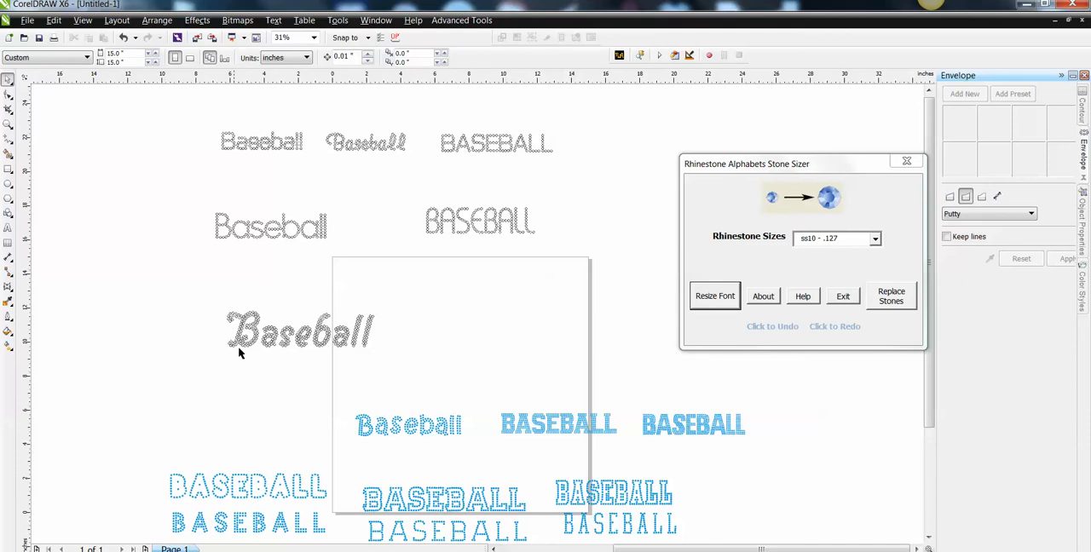
Select the stones of the cursive letter B and nudge them right, closer to the letter a.
left_click(8, 124)
left_click_drag(204, 295, 515, 393)
left_click(7, 79)
left_click_drag(62, 182, 187, 427)
key("Right")
key("Right")
key("Right")
key("Right")
key("Right")
key("Right")
key("Right")
key("Right")
key("Right")
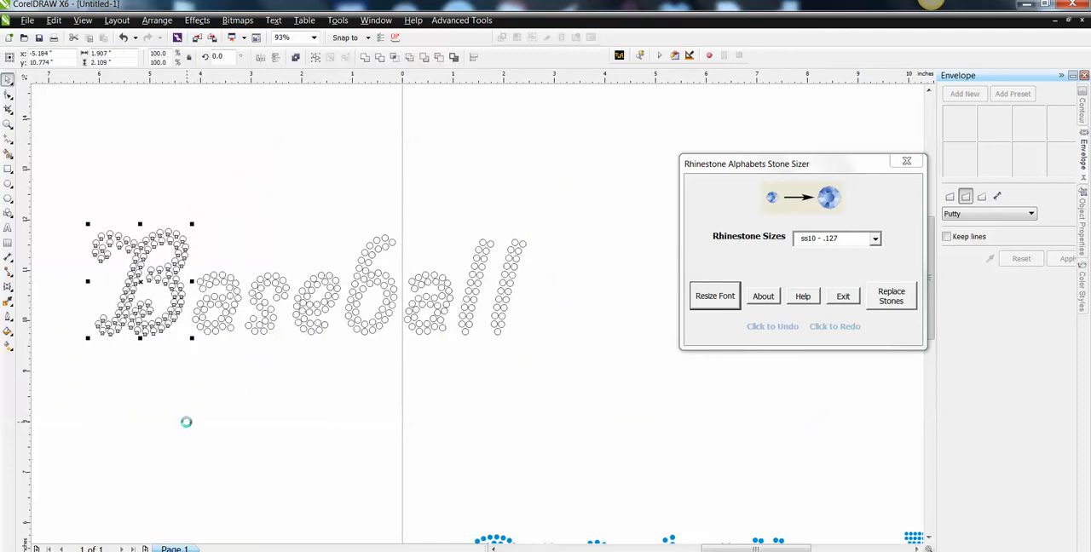
key("Right")
key("Right")
key("Right")
key("Right")
key("Right")
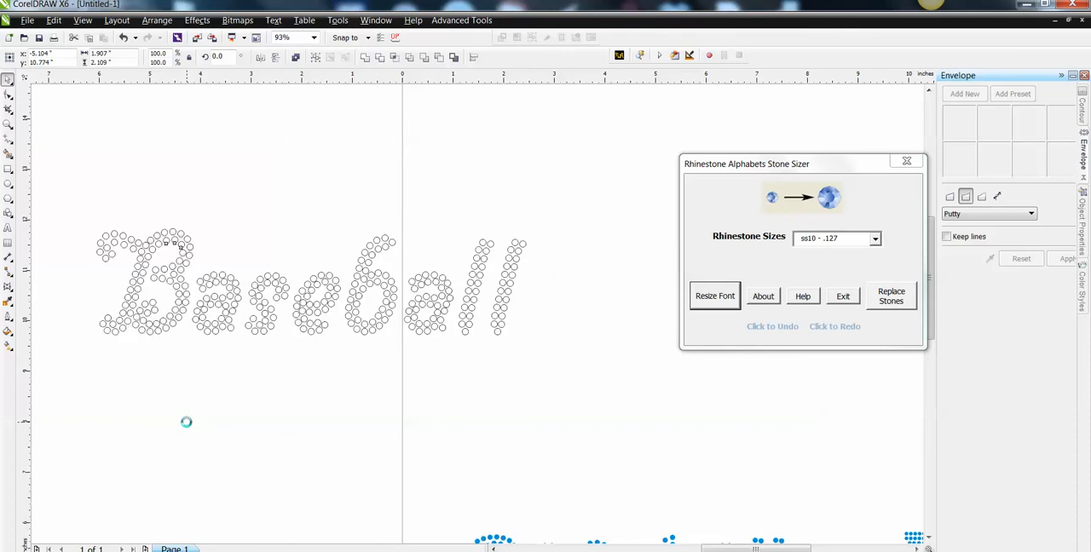
Select the stones of the first five cursive letters, Baseb, and nudge them right toward the remaining letters.
left_click_drag(70, 183, 401, 382)
key("Right")
key("Right")
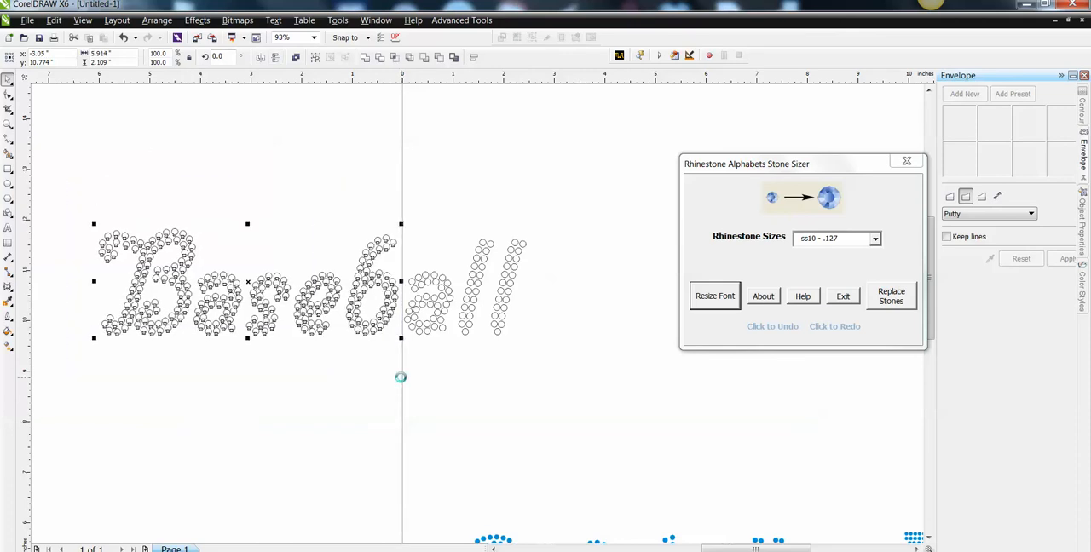
key("Right")
key("Right")
key("Right")
key("Right")
key("Right")
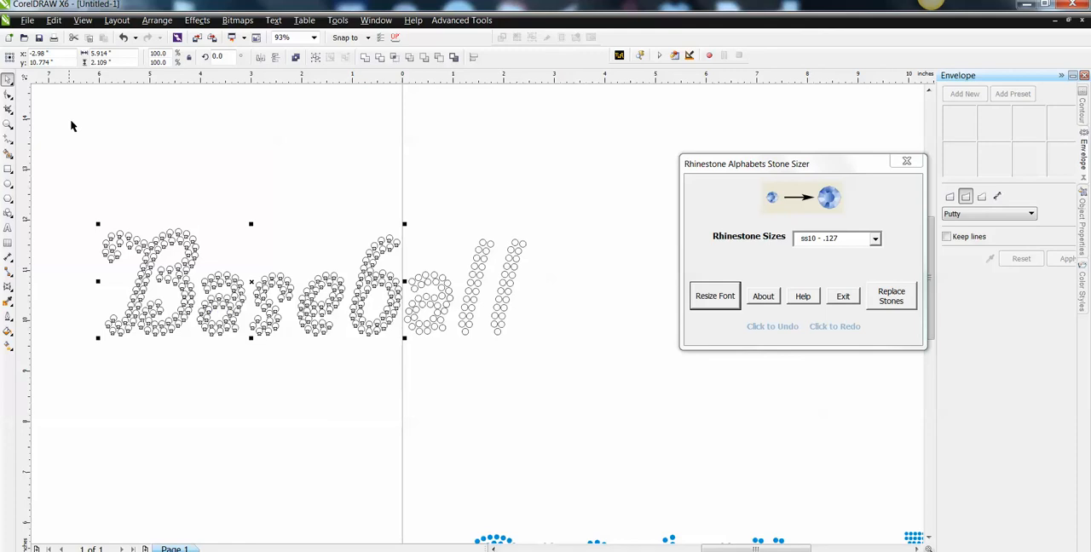
Select all stones of the cursive Baseball and set the overall width to 7.5 inches without changing the height.
left_click(127, 153)
left_click_drag(77, 186, 583, 373)
left_click(124, 54)
type("7.5")
key("Return")
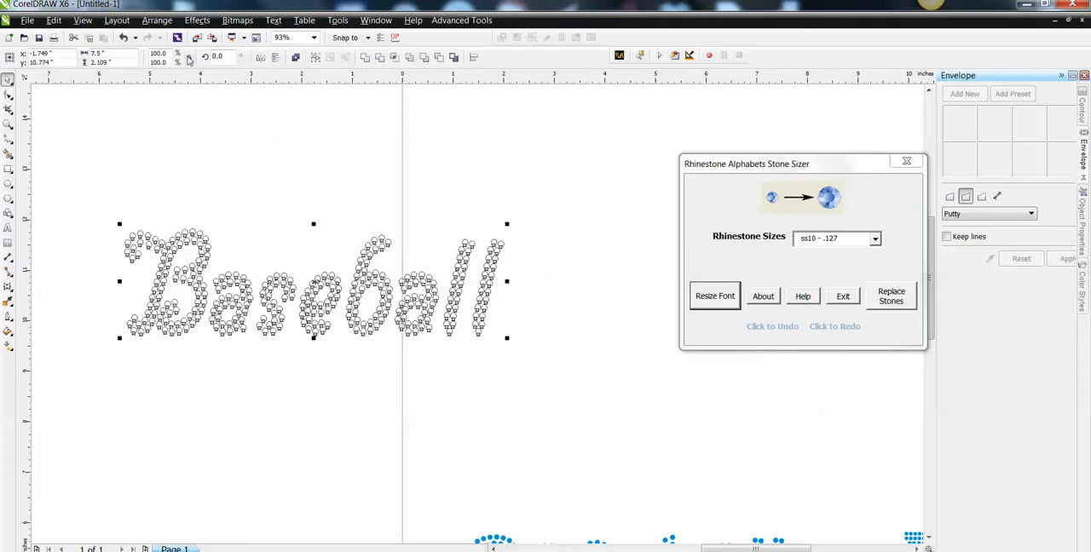
Replace the narrowed cursive Baseball's stones with ss10 - .127 stones, and reselect the whole word.
left_click(891, 298)
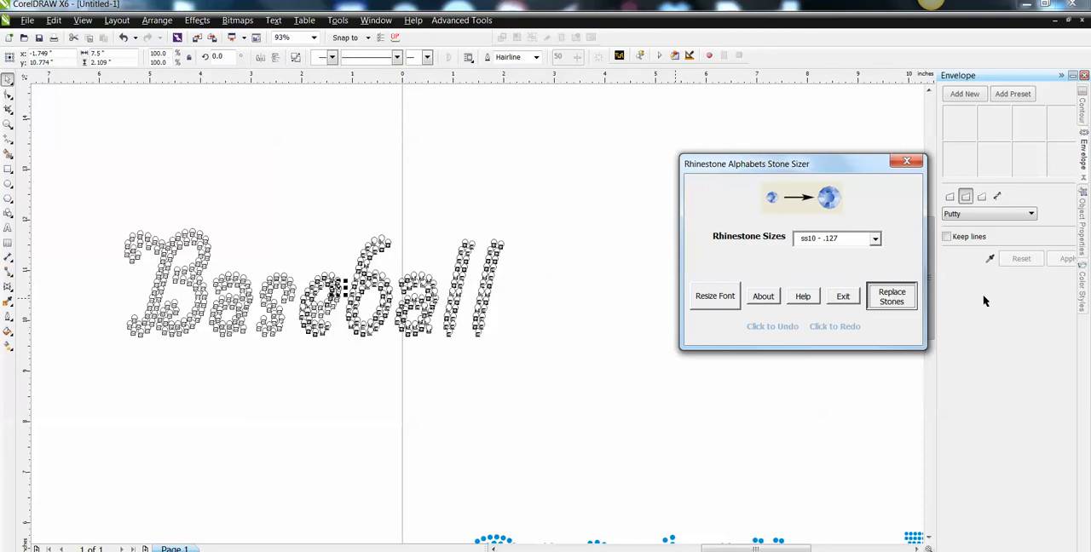
left_click(575, 397)
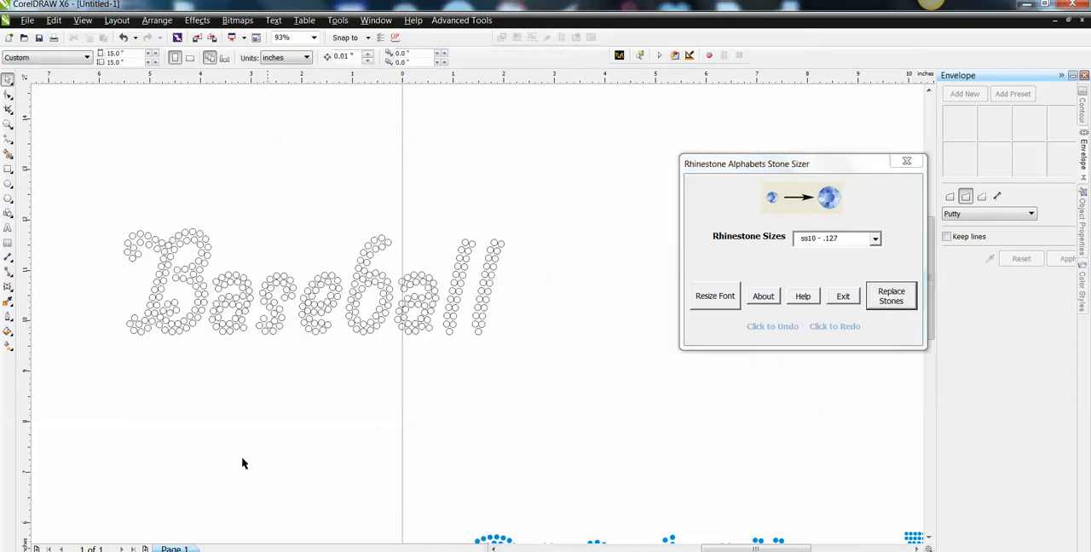
left_click_drag(91, 182, 605, 364)
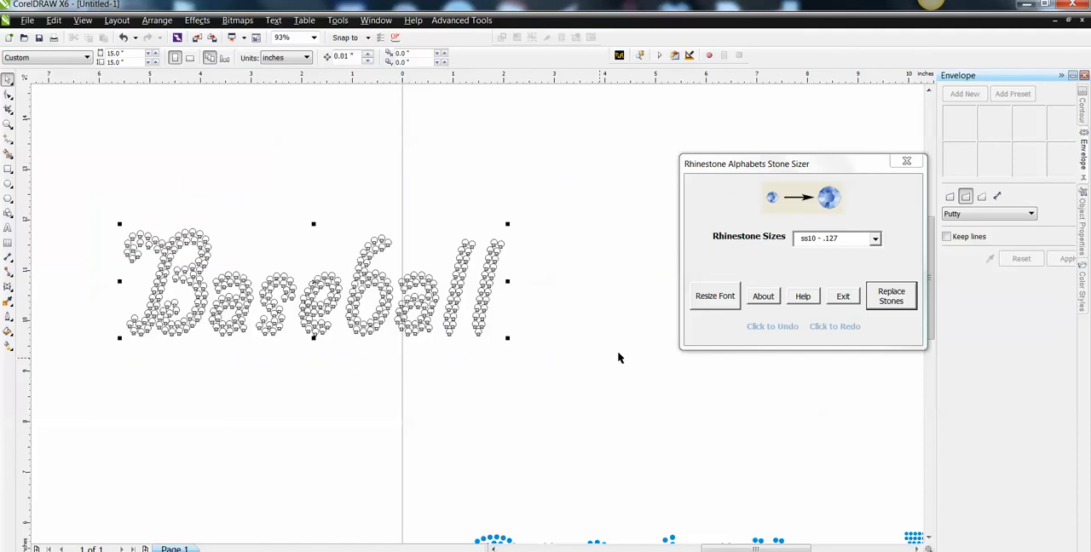
Replace the cursive Baseball's stones with ss6 - .098 stones, and select the whole word to check its size.
left_click(875, 239)
left_click(825, 258)
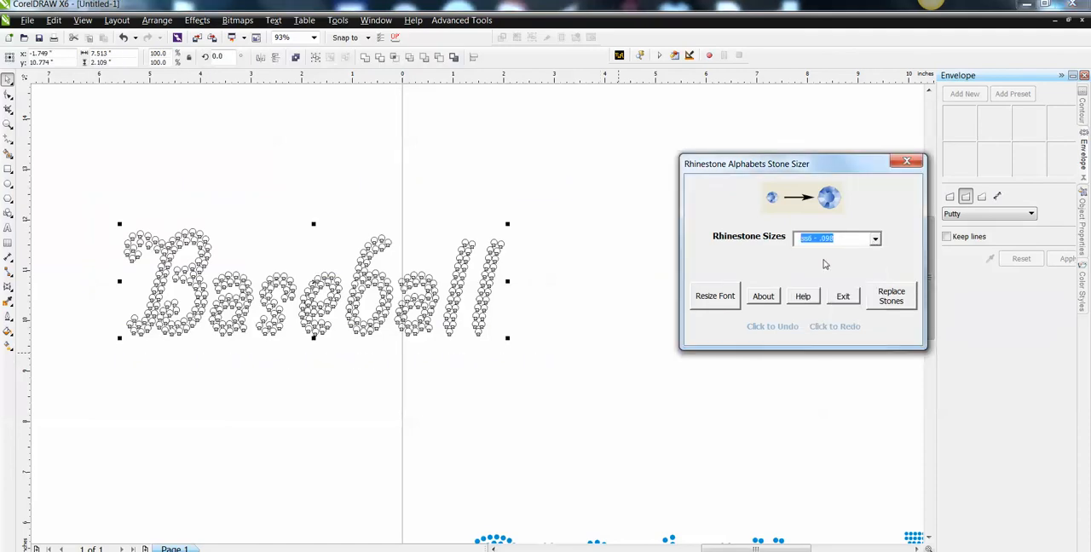
left_click(901, 299)
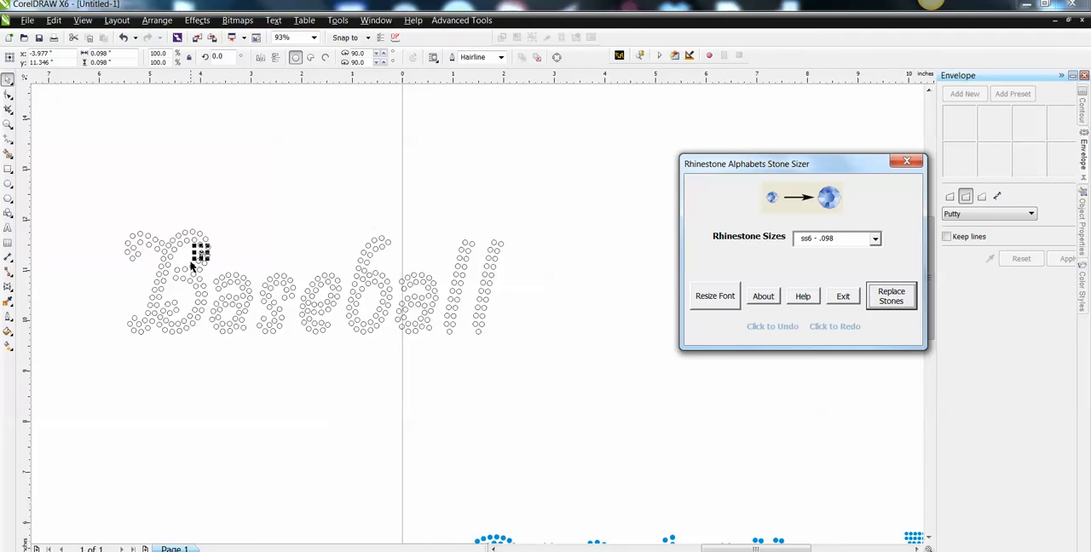
left_click(108, 188)
left_click_drag(66, 196, 653, 350)
left_click(557, 372)
left_click_drag(85, 188, 573, 392)
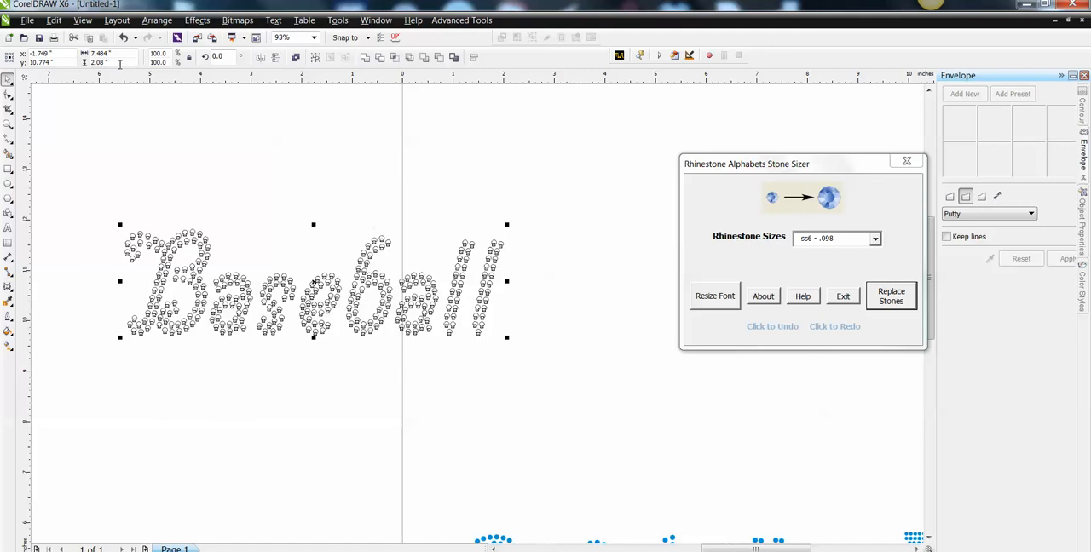
Resize the two-part outline and fill BASEBALL sample left of the page together to ss6 - .098 stones.
scroll(599, 214, "down", 2)
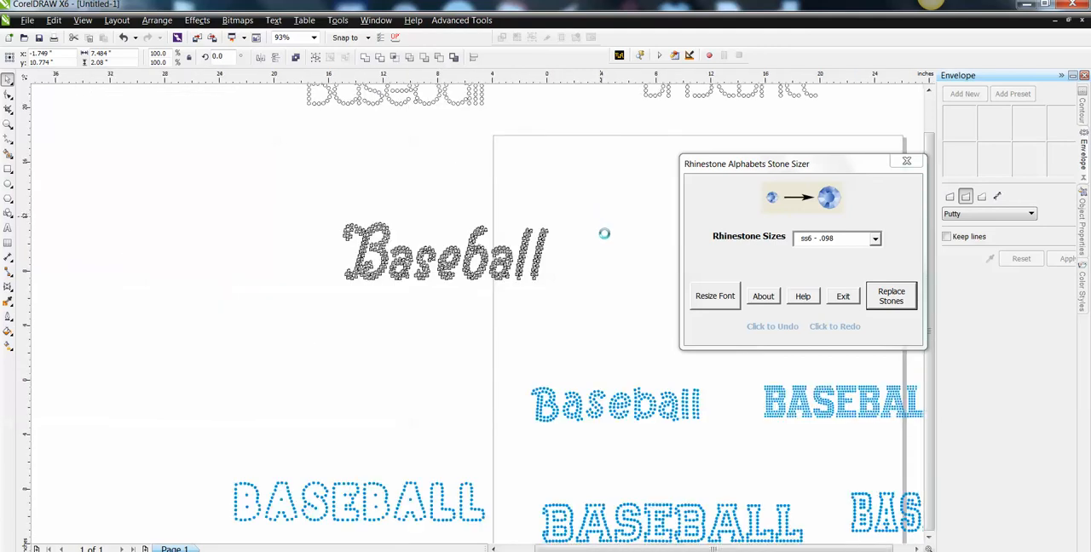
left_click(916, 549)
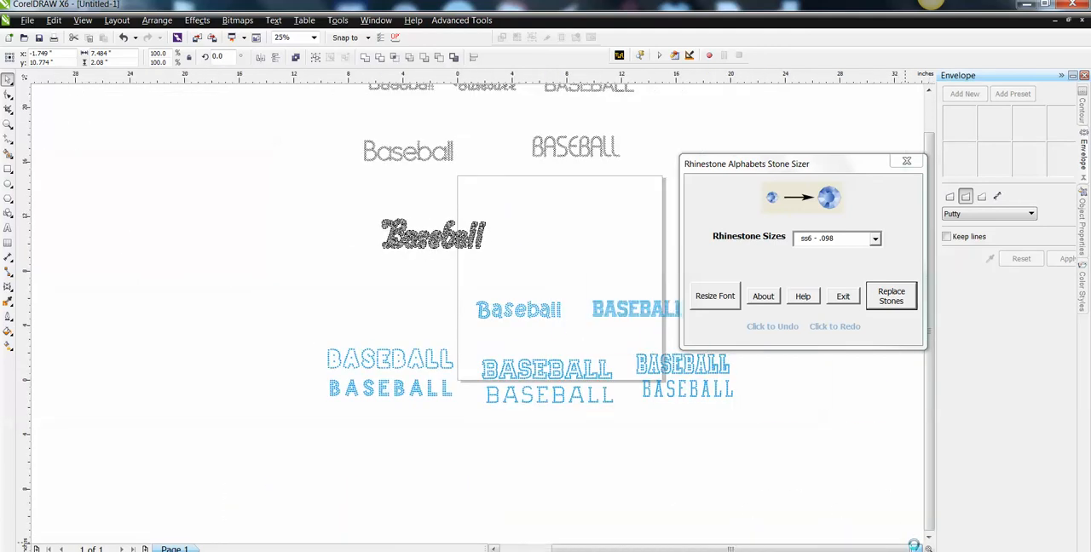
left_click(916, 549)
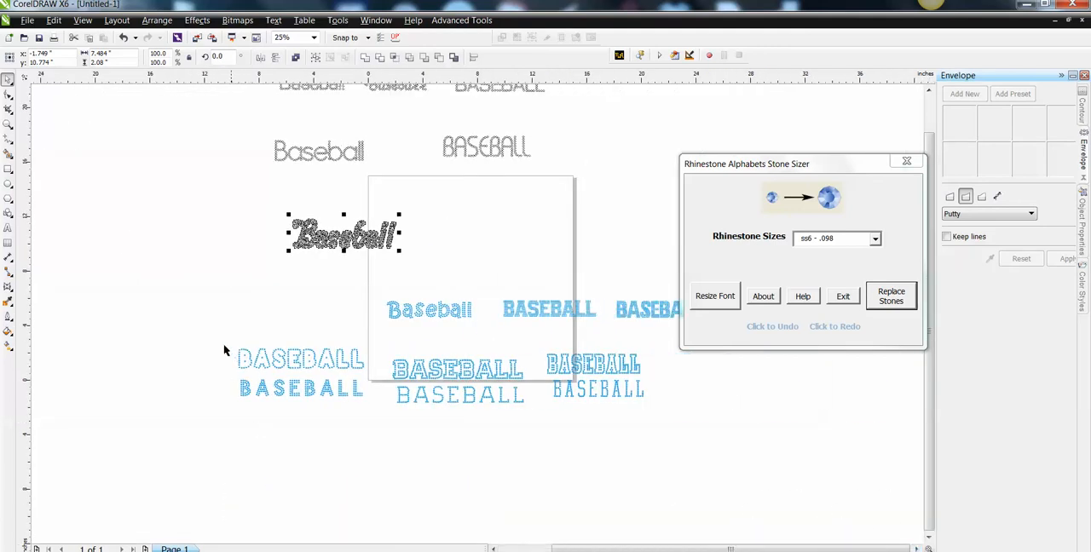
left_click_drag(195, 333, 668, 456)
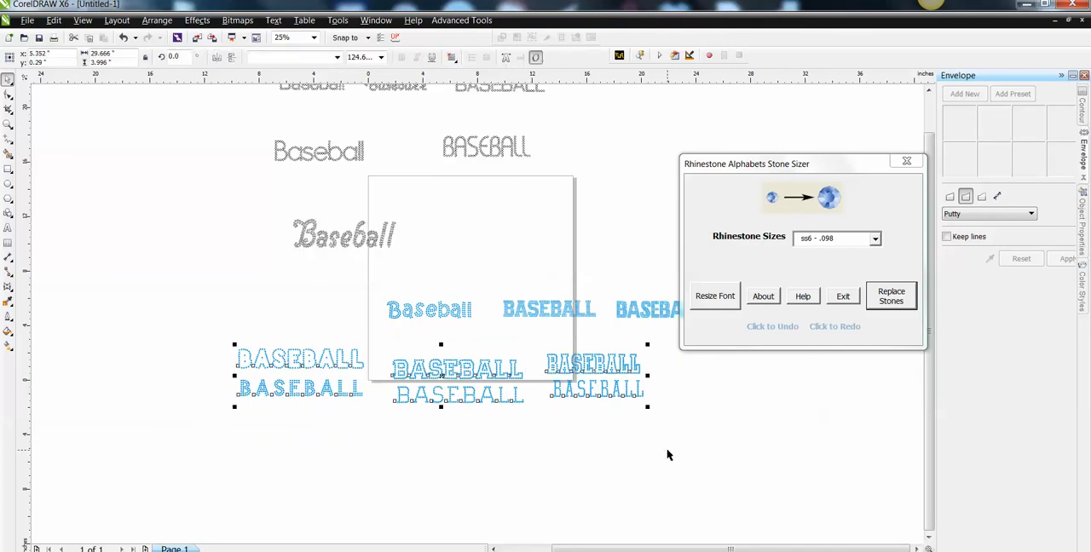
left_click(648, 458)
left_click_drag(200, 336, 379, 433)
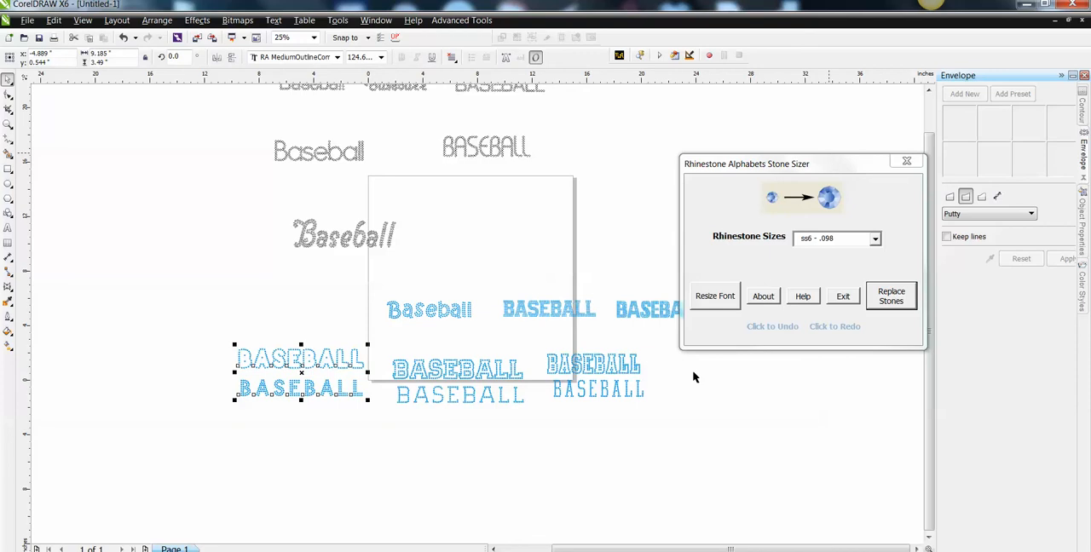
left_click_drag(180, 335, 372, 443)
left_click(733, 300)
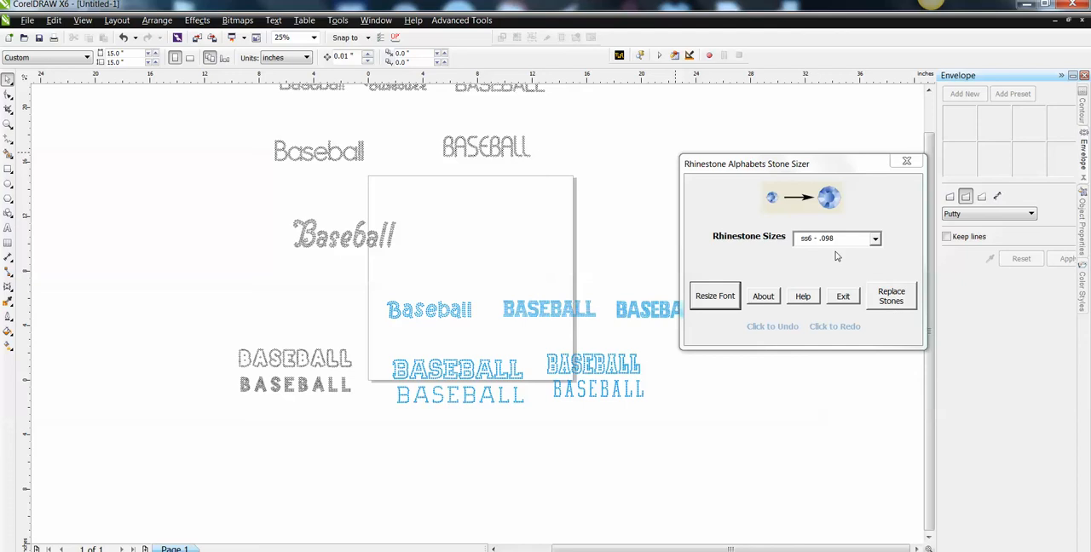
Set the StoneSizer rhinestone size to ss10 - .127.
left_click(876, 239)
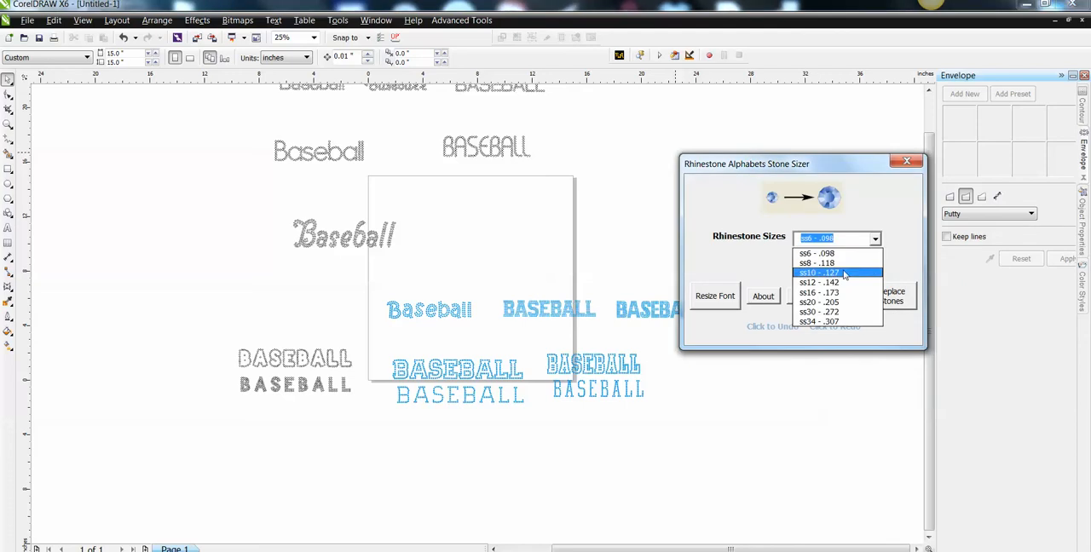
left_click(843, 268)
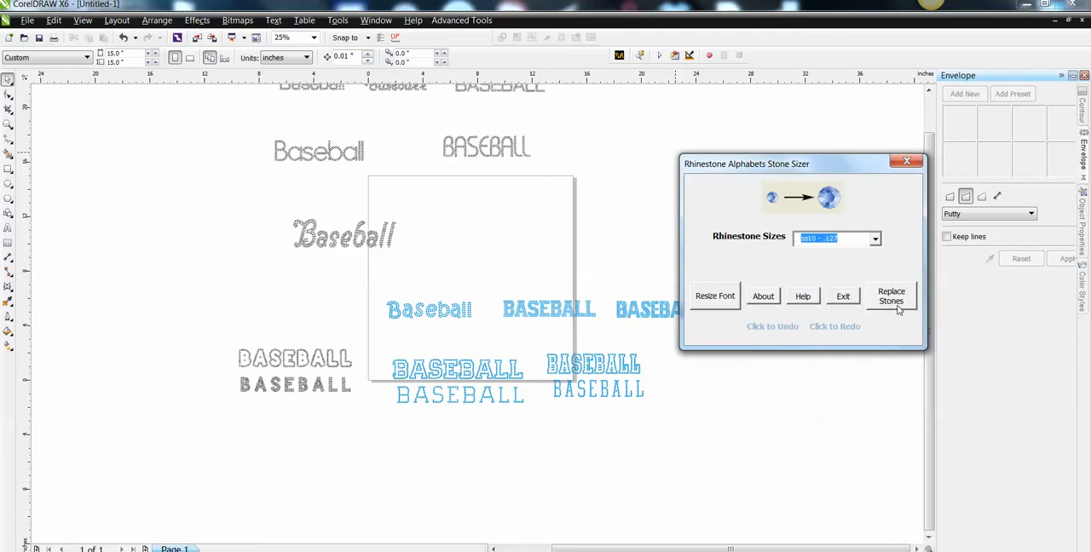